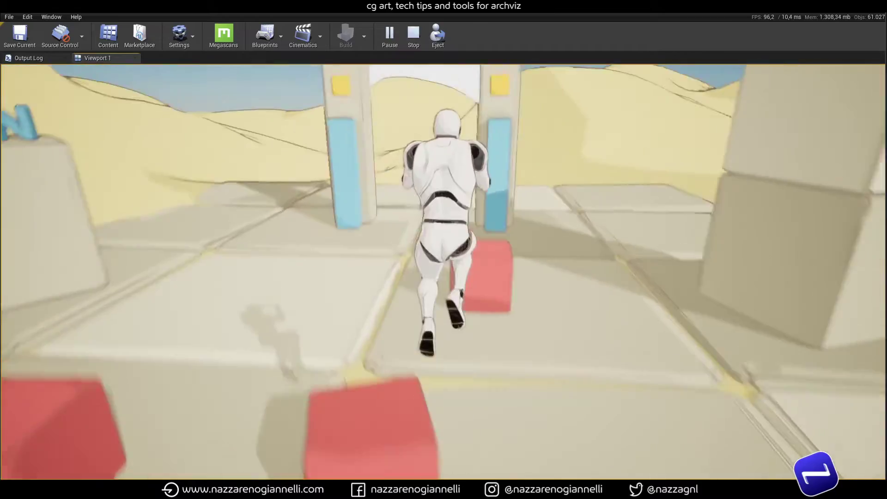
Run the character forward through the level past the pillars and red cubes.
key("w")
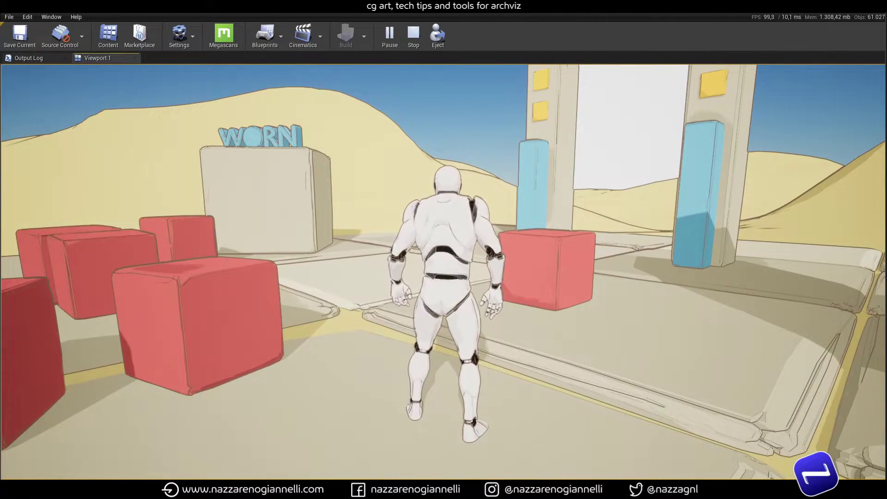
Stop the play session, pull the viewport back over the level, and search plugins for 'pixel'.
key("Escape")
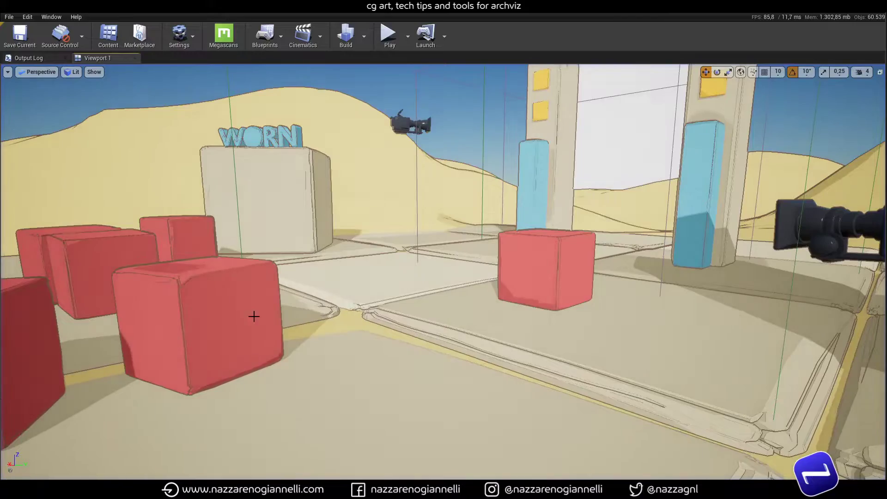
right_click_drag(288, 307, 287, 307)
right_click_drag(366, 175, 367, 175)
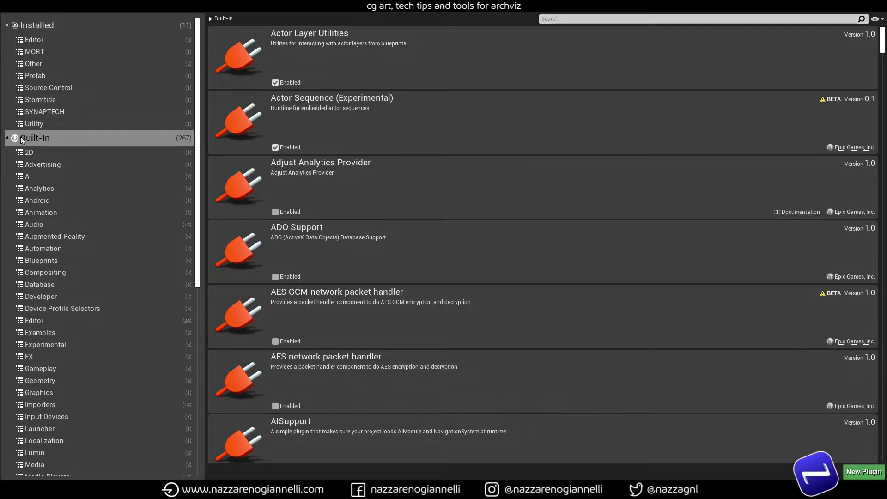
left_click(640, 15)
type("pixel")
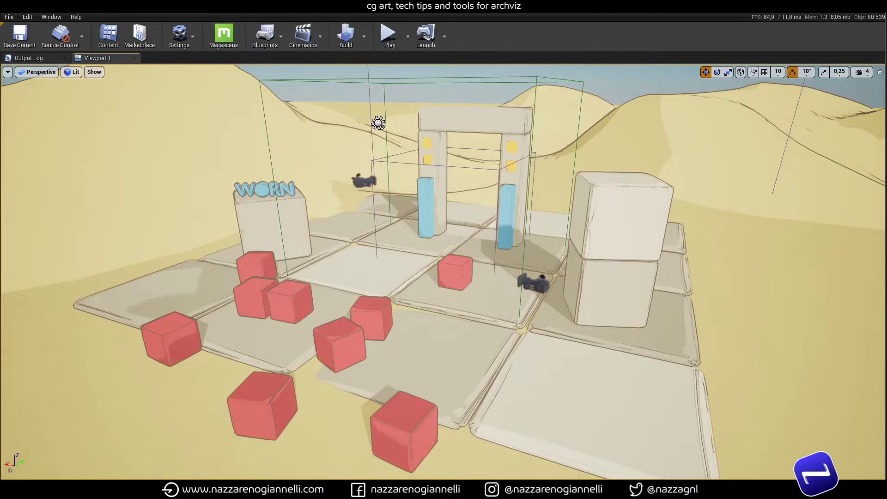
Enable Always Show Touch Interface under Mobile in the project's Input settings.
left_click(228, 13)
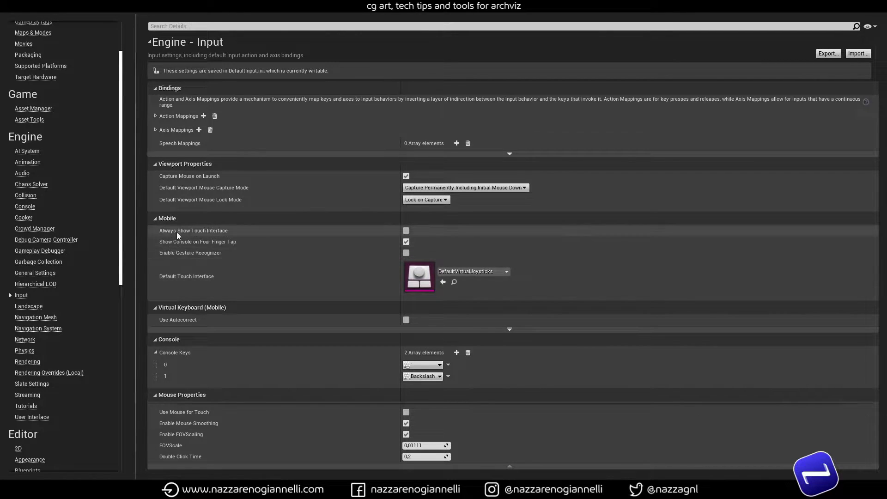
left_click(407, 231)
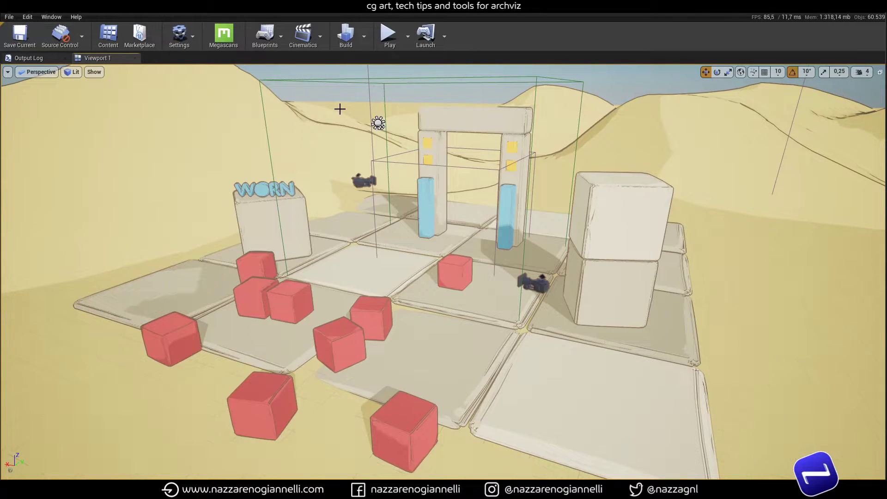
Package the project for Windows (64-bit) with Unreal Exe as the output folder.
left_click(9, 17)
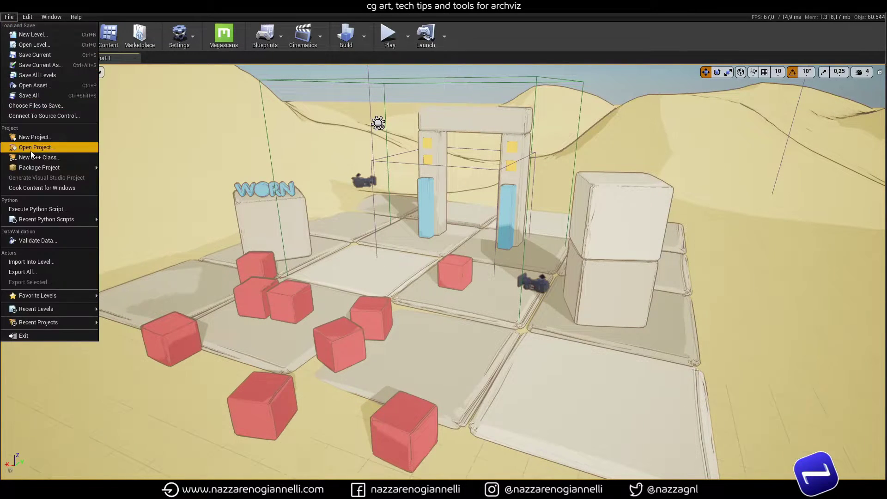
mouse_move(54, 169)
mouse_move(145, 230)
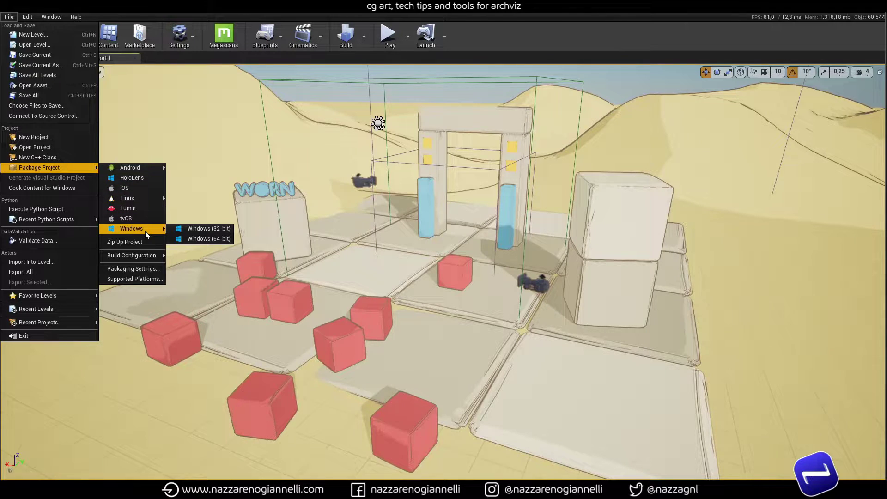
left_click(206, 239)
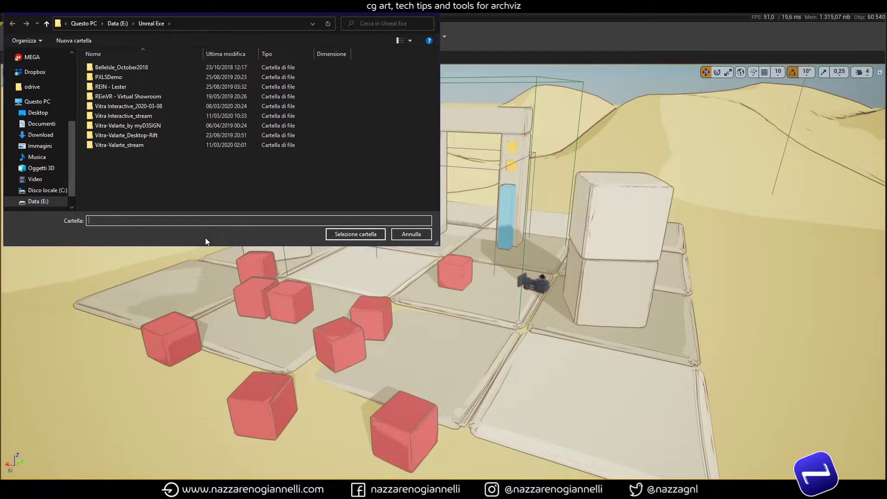
left_click(359, 234)
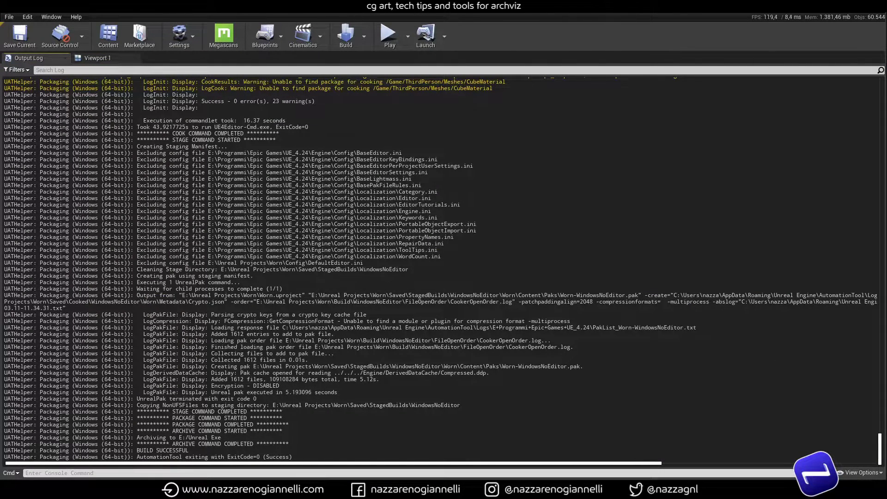
Browse from Unreal Exe through WindowsNoEditor\Engine\Source\Programs\PixelStreaming\WebServers into SignallingWebServer.
key("alt+Tab")
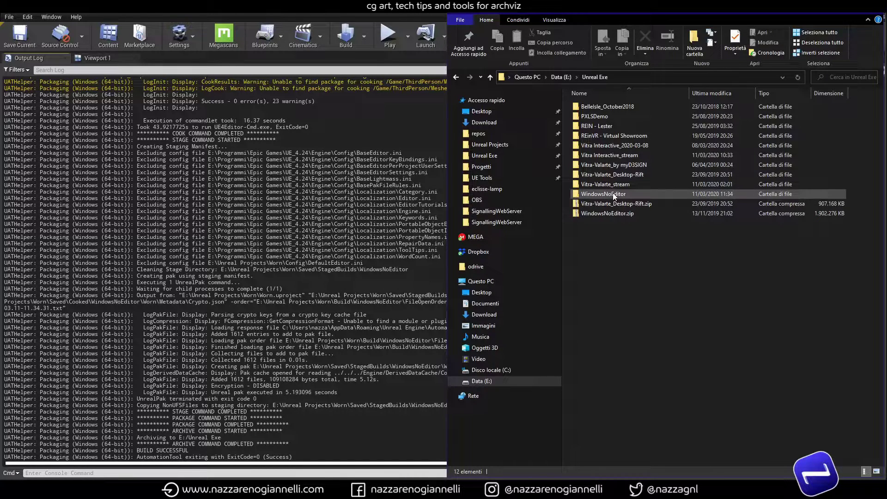
mouse_move(613, 195)
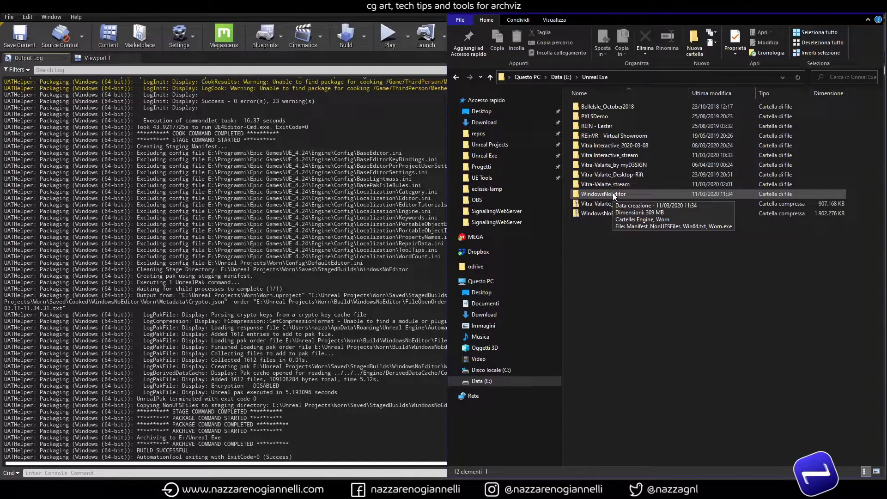
double_click(614, 194)
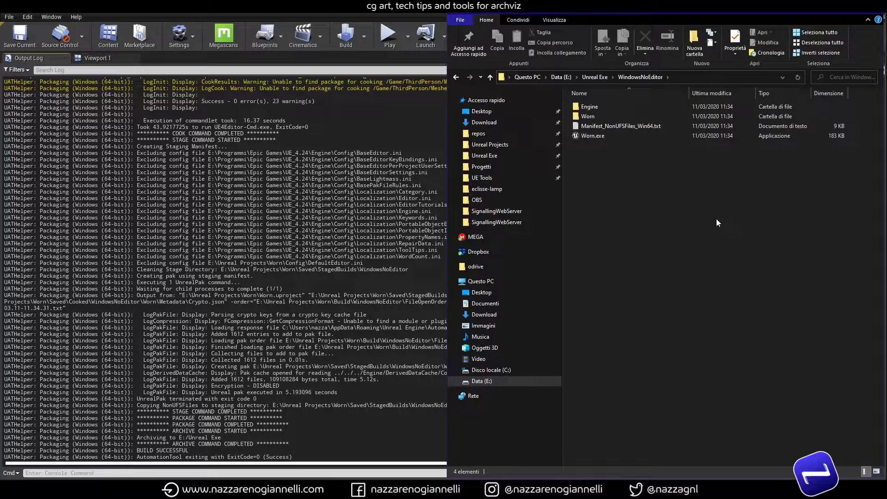
double_click(592, 108)
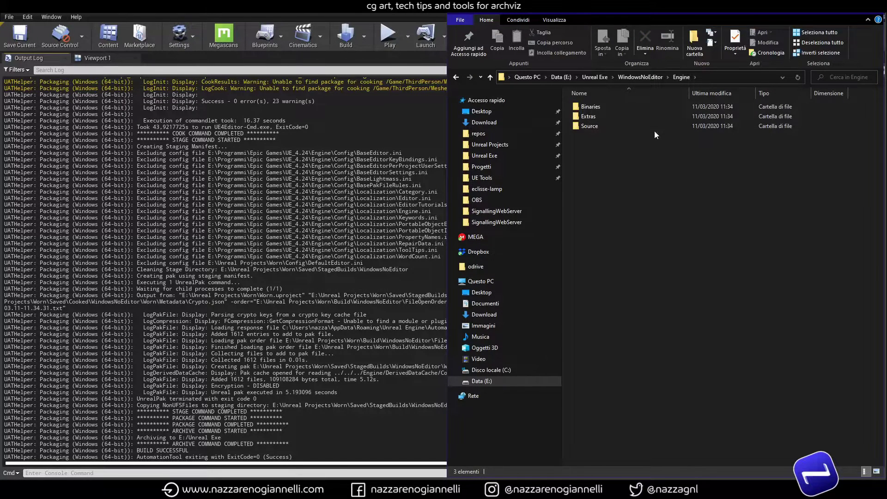
double_click(596, 126)
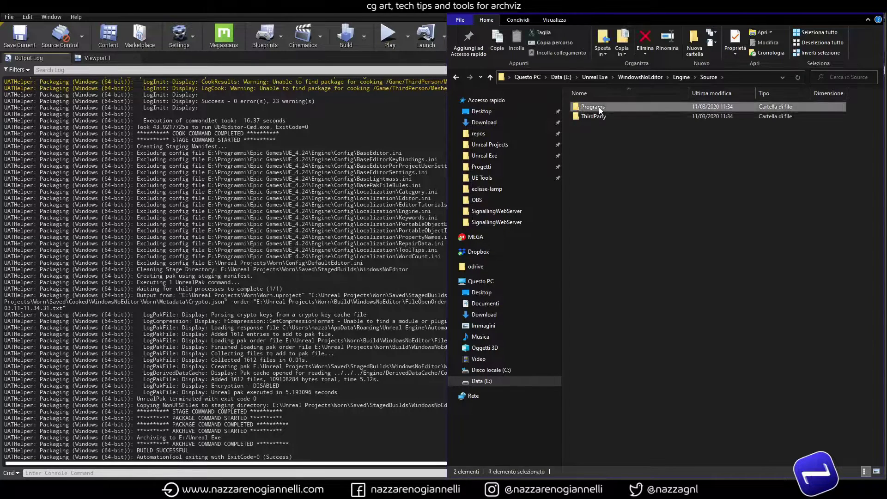
double_click(596, 107)
double_click(596, 107)
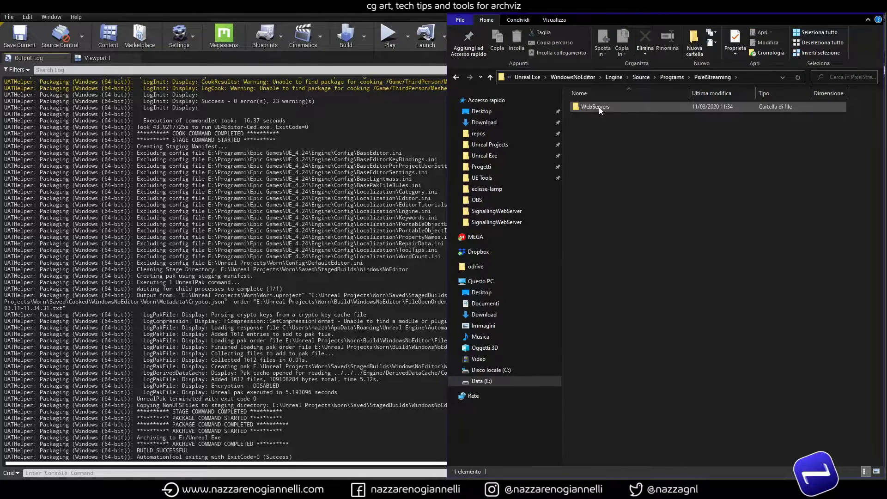
double_click(599, 106)
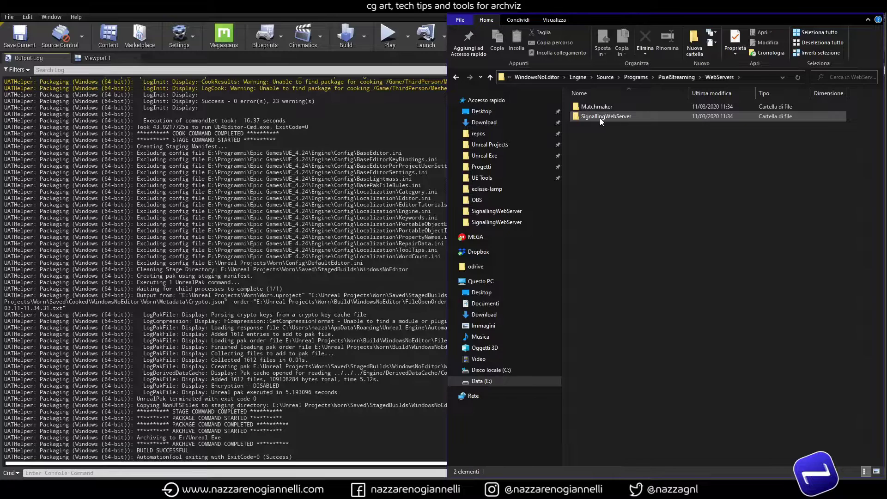
left_click(599, 118)
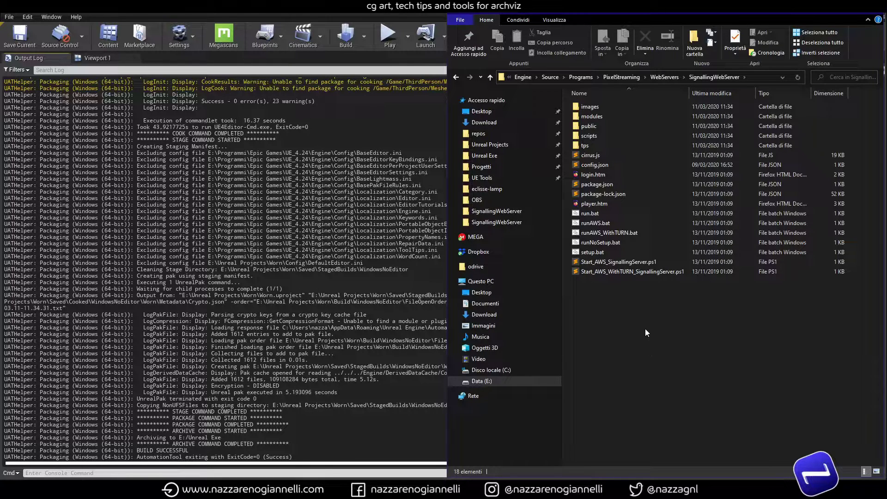
Duplicate the TURN script and name the copy Start_AWS_WithTURN_SignallingServer_backup.ps1.
left_click(638, 275)
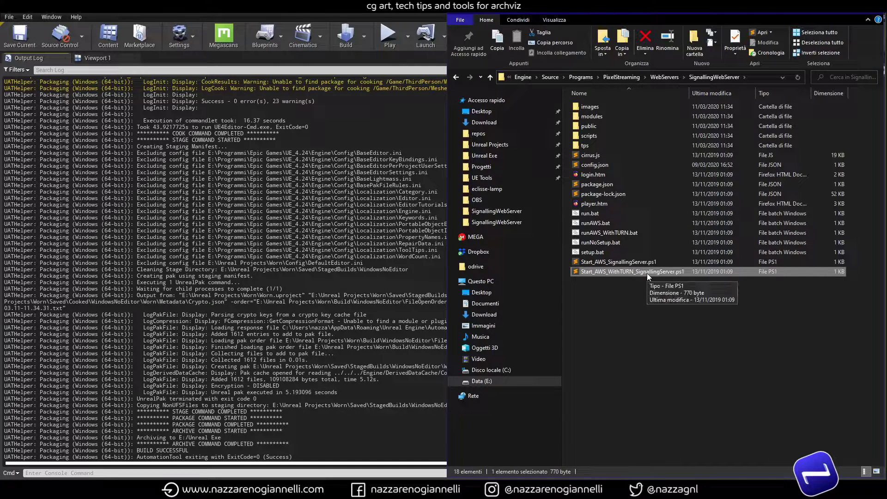
key("ctrl+v")
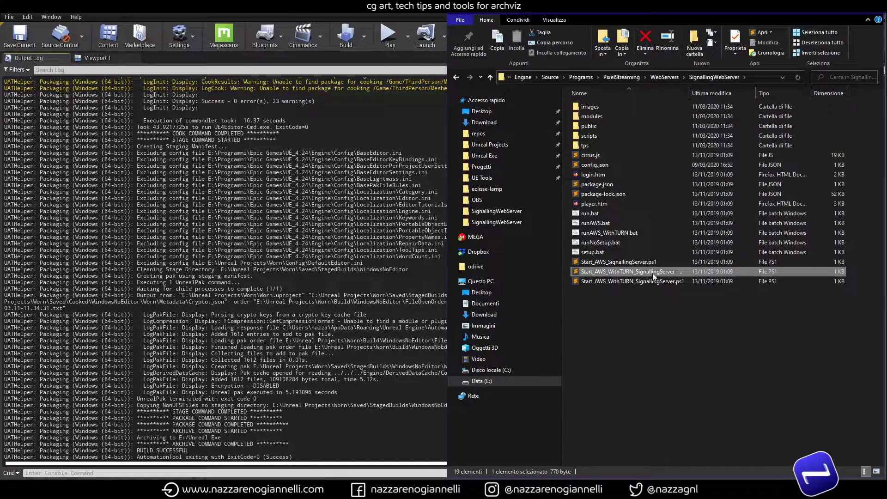
left_click(669, 273)
left_click_drag(675, 271, 694, 272)
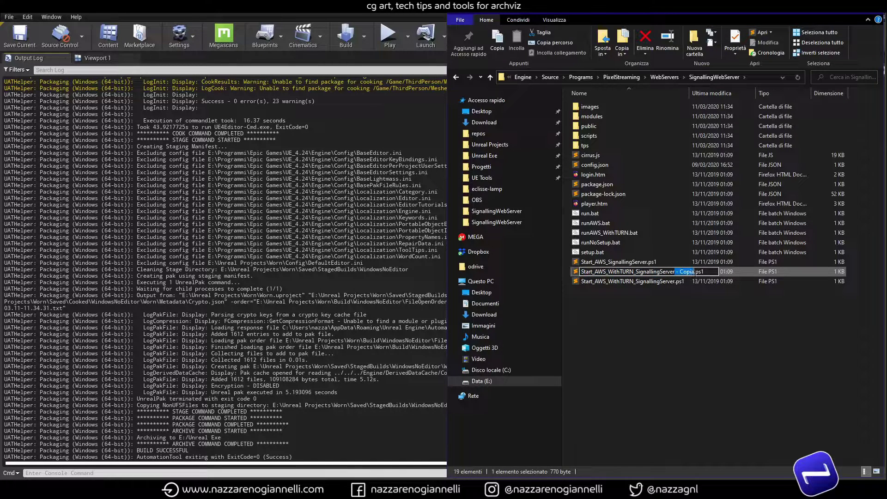
type("_backu")
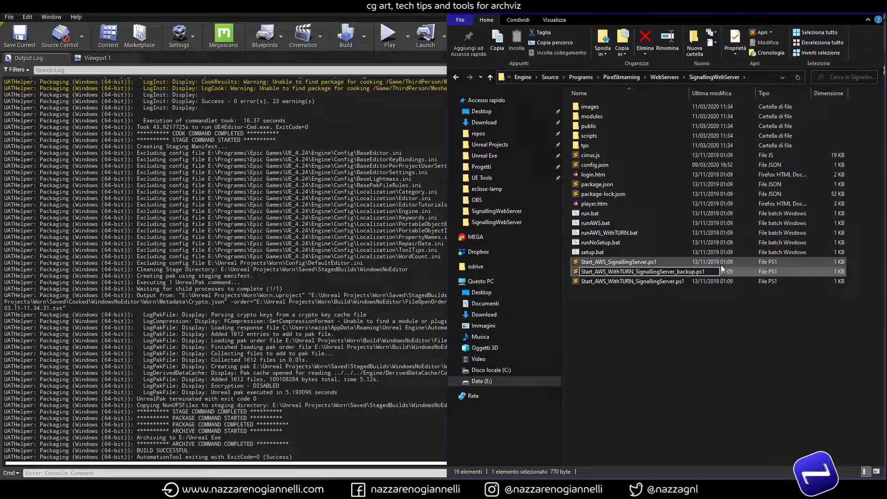
key("Return")
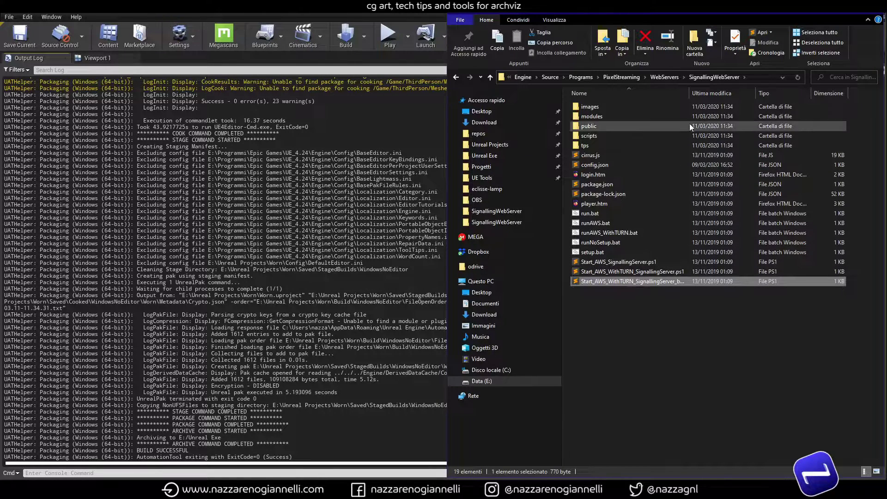
Widen the Name column and reselect the original Start_AWS_WithTURN_SignallingServer.ps1.
double_click(689, 92)
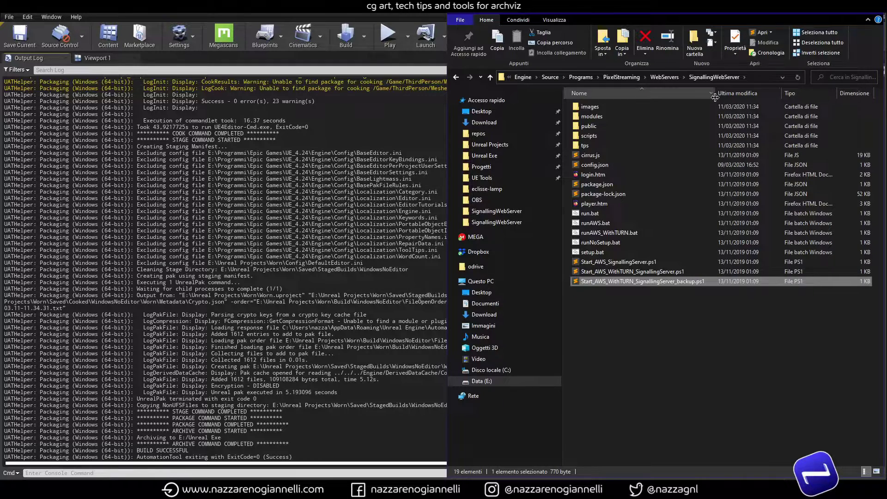
left_click(667, 309)
left_click(651, 273)
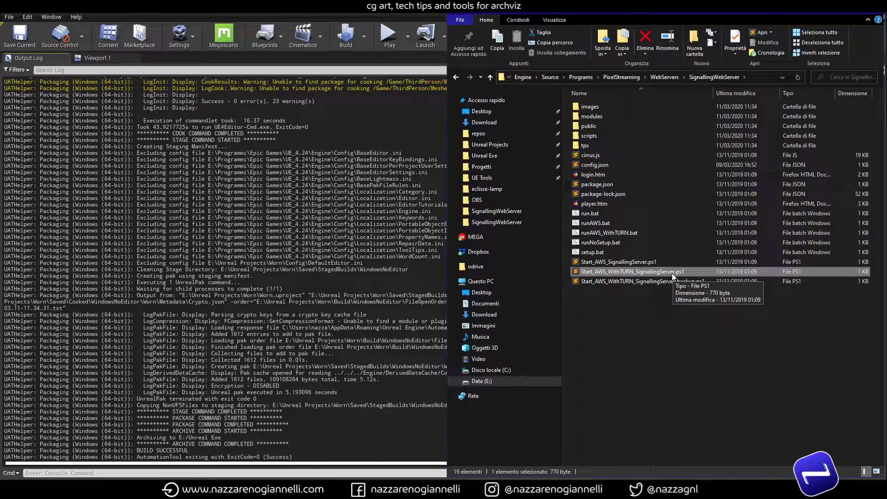
Open Start_AWS_WithTURN_SignallingServer.ps1 in Sublime Text and inspect the $peerConnectionOptions line 7.
double_click(672, 273)
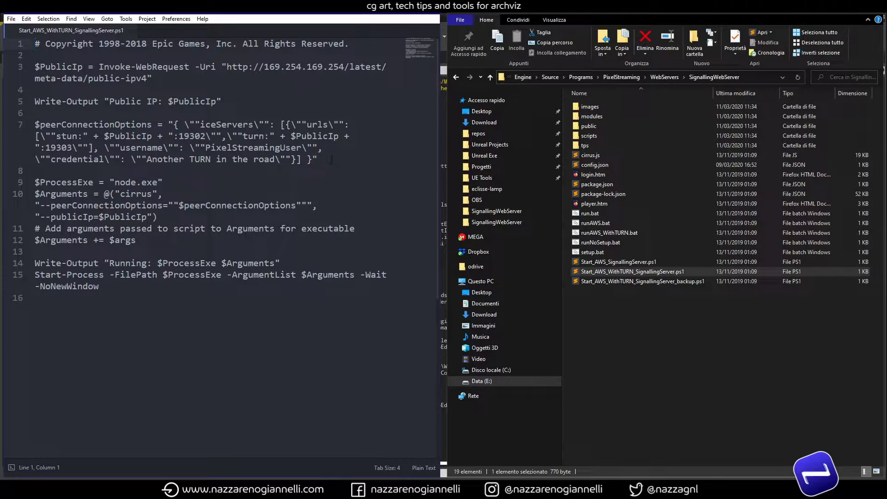
left_click_drag(332, 159, 35, 124)
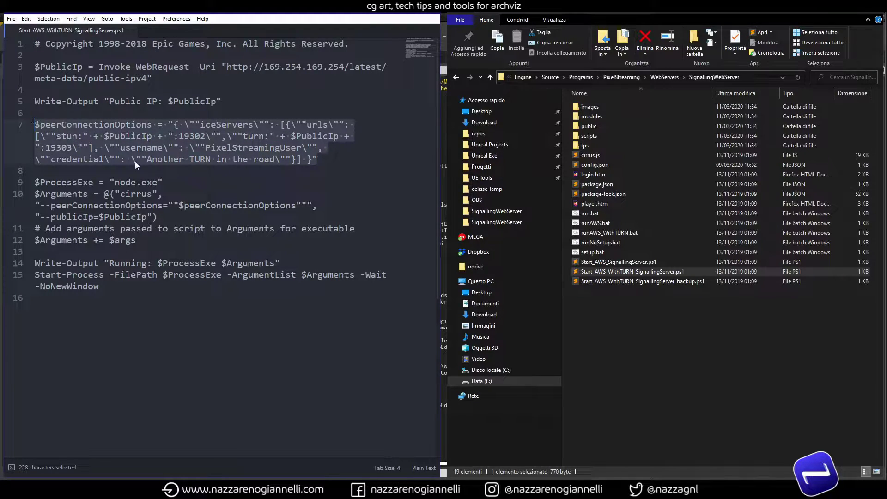
left_click(329, 162)
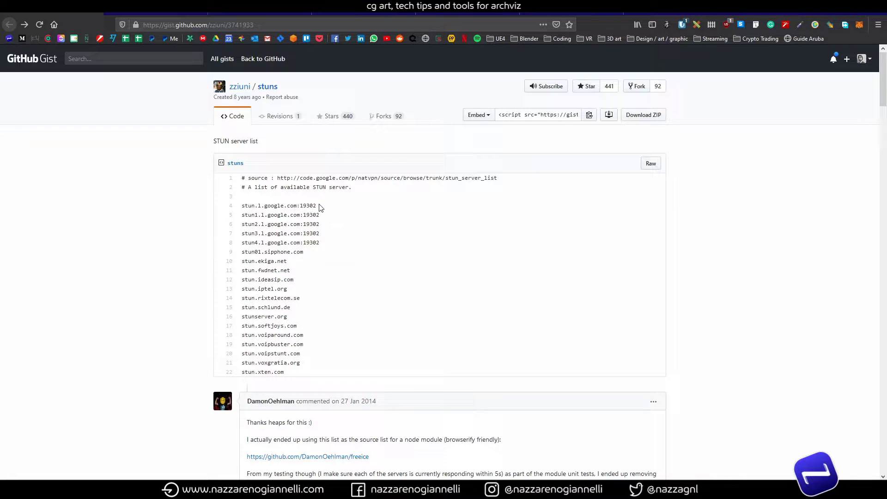
Copy stun.l.google.com:19302 from the gist and return to the script in Sublime Text.
left_click_drag(317, 207, 241, 206)
key("ctrl+c")
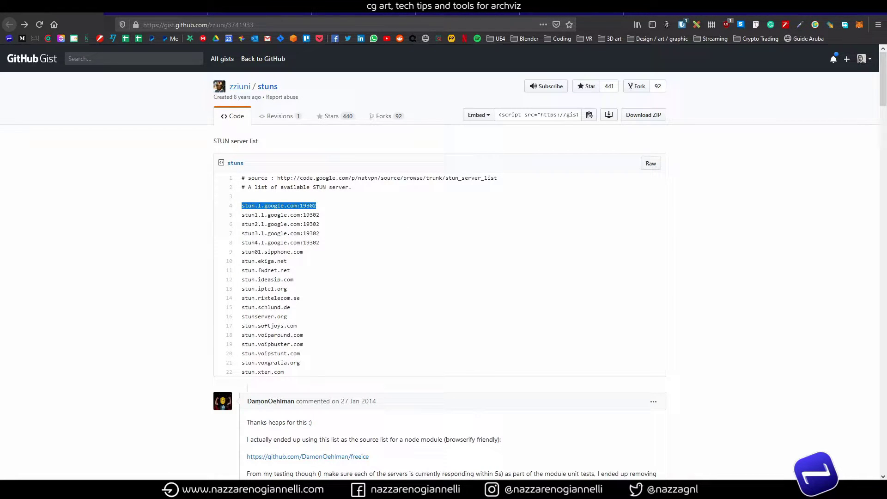
mouse_move(148, 490)
left_click(148, 446)
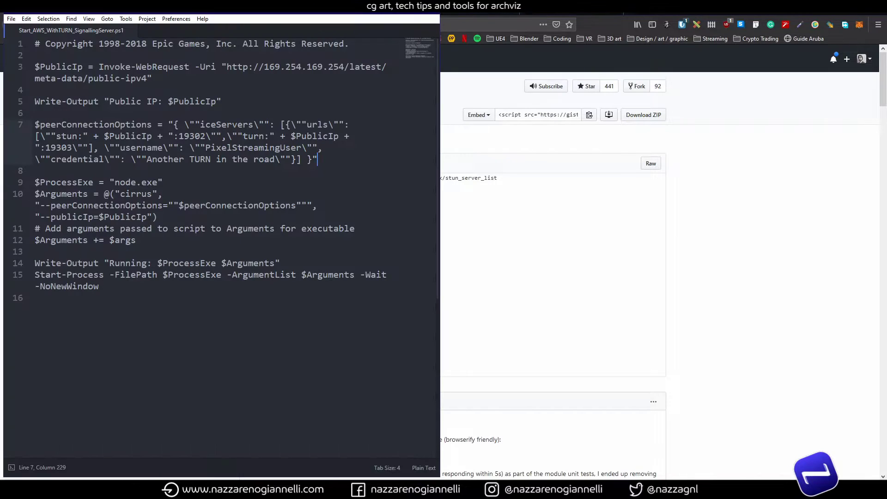
Maximize Sublime Text and replace the public-IP STUN address on line 7 with stun.l.google.com:19302.
double_click(400, 14)
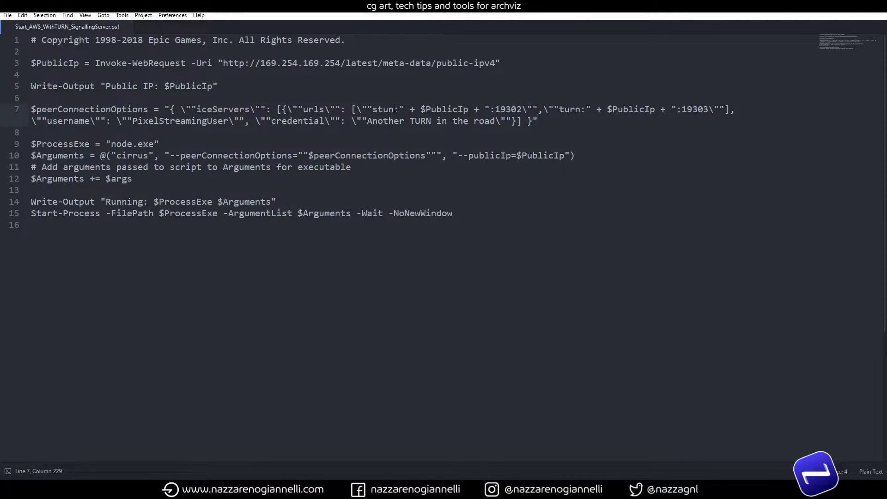
left_click_drag(399, 109, 522, 109)
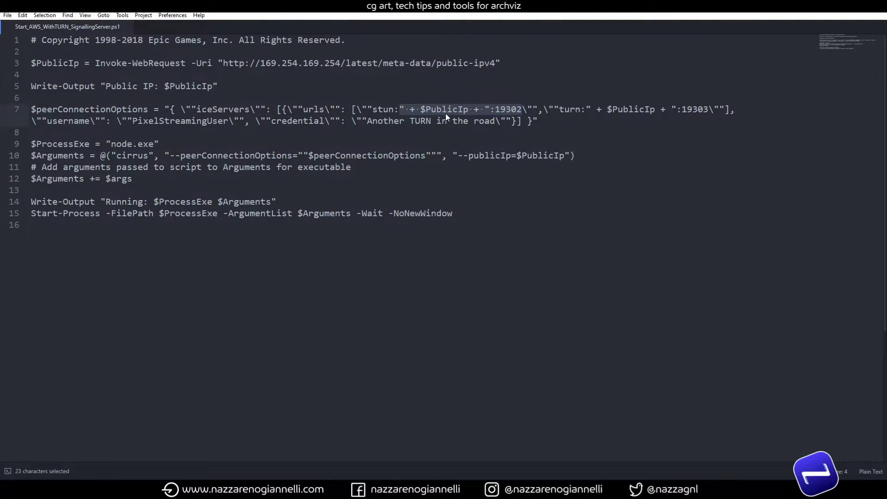
key("ctrl+v")
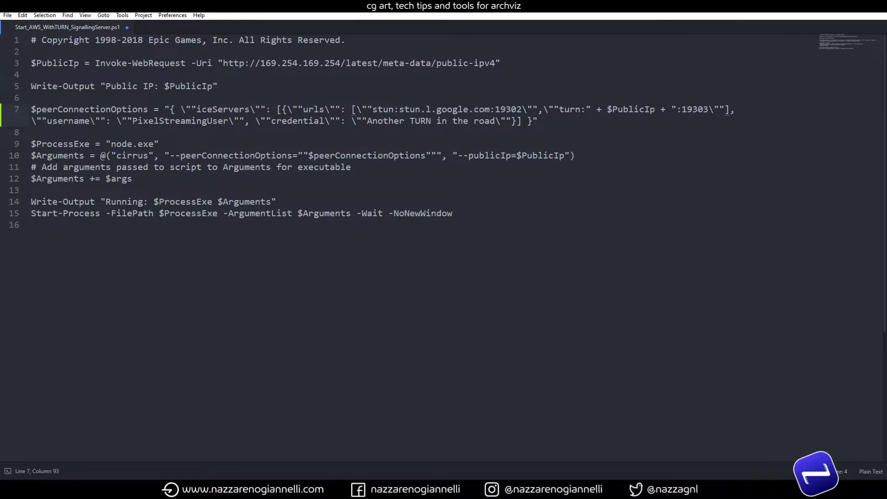
key("alt+Tab")
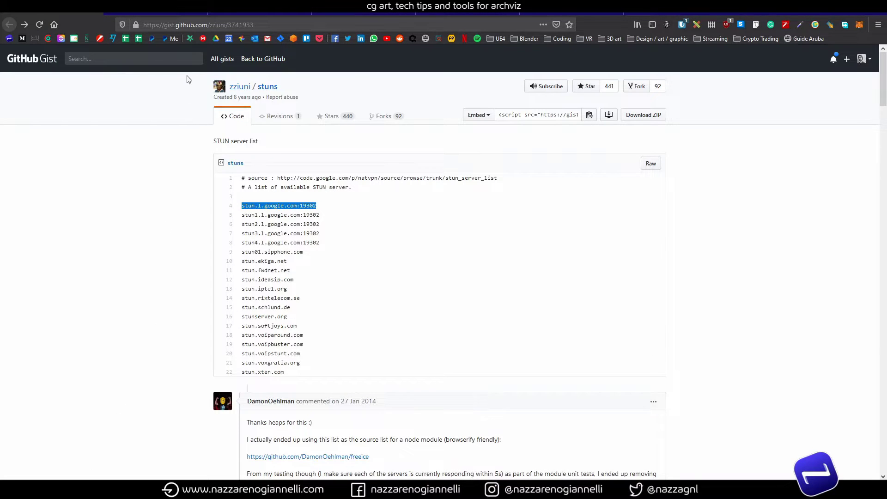
Switch to the whatismyipaddress.com tab to look up the public IPv4 address.
left_click(164, 14)
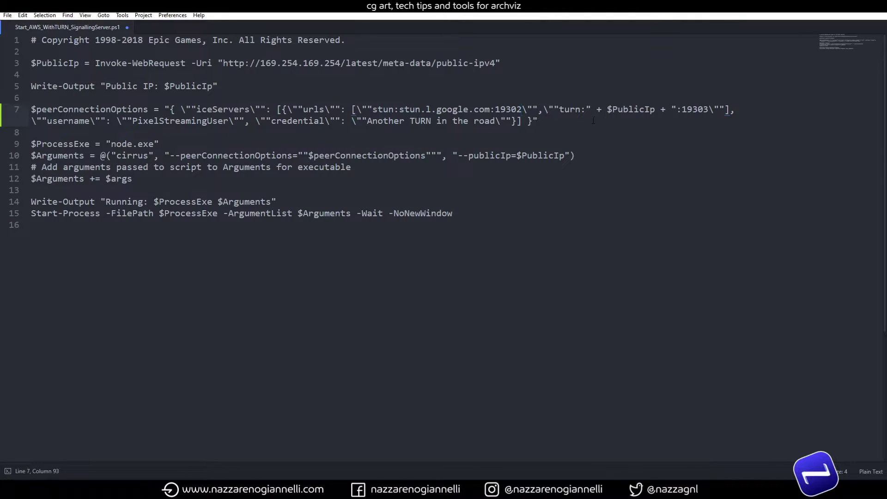
Replace the line-7 TURN placeholder with the machine's public IP on port 19303 and save the script.
left_click_drag(586, 111, 613, 110)
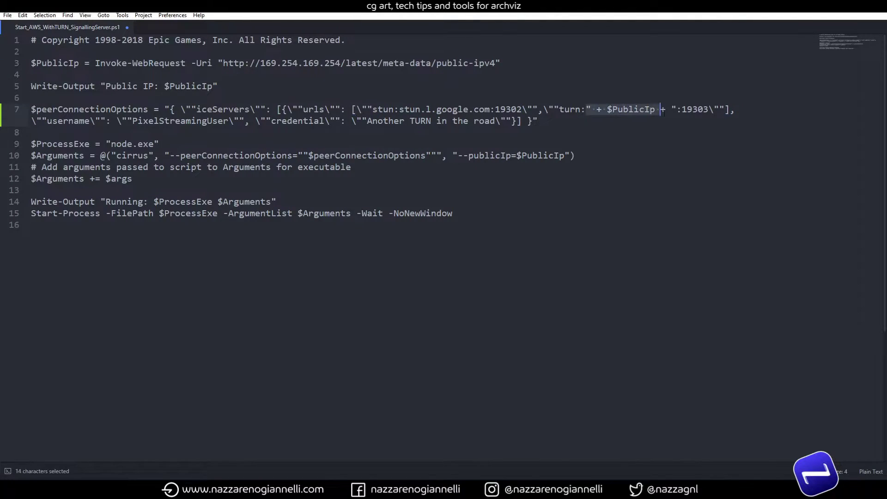
mouse_move(666, 114)
left_mouse_down()
mouse_move(683, 119)
mouse_move(676, 110)
left_mouse_up()
type("2.38.79.34")
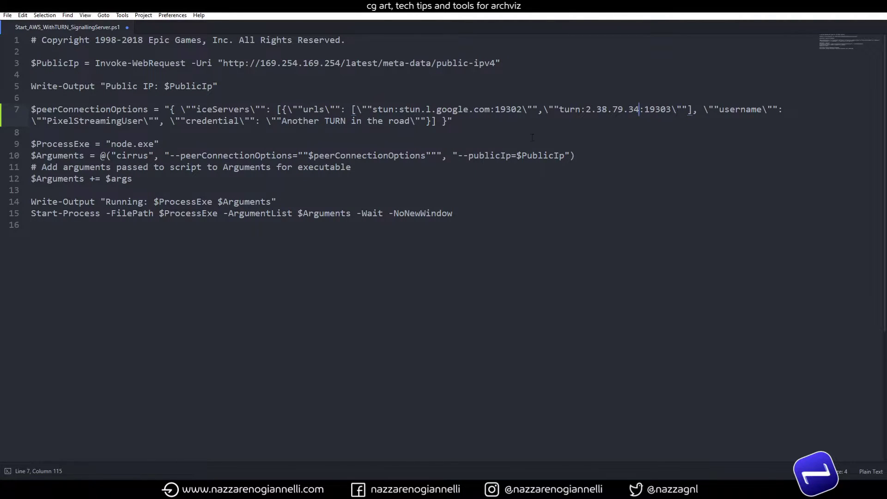
left_click(7, 15)
left_click(22, 87)
key("alt+Tab")
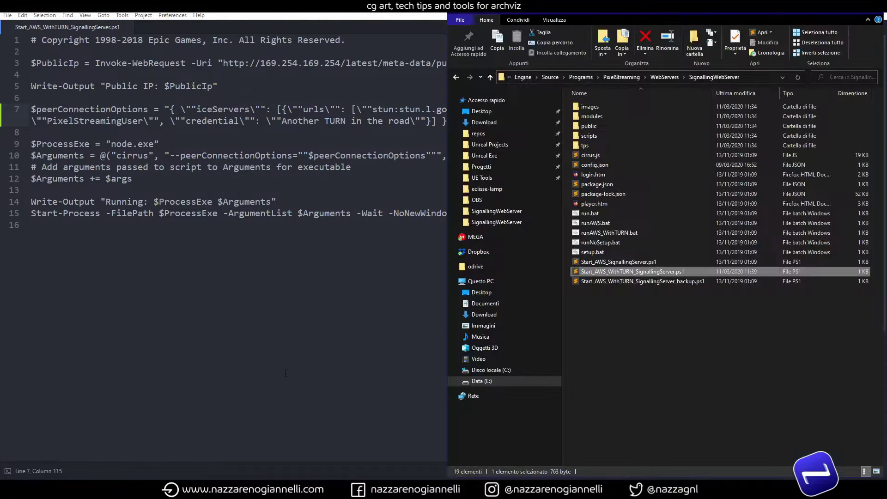
left_click(620, 348)
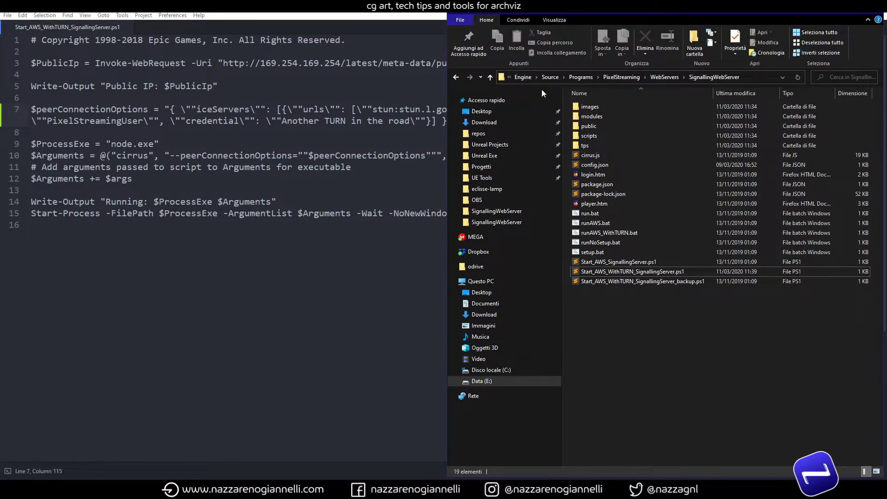
Create a shortcut to Worn.exe inside E:\Unreal Exe\WindowsNoEditor.
left_click(524, 77)
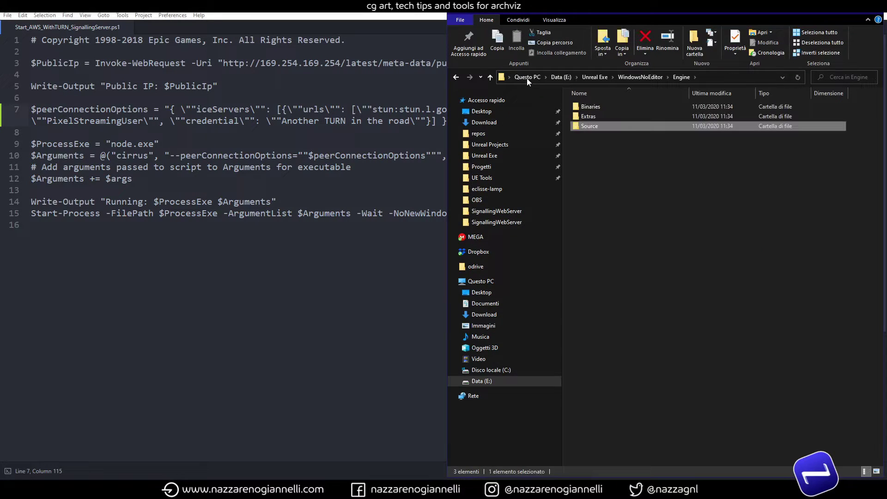
left_click(641, 77)
left_click(601, 137)
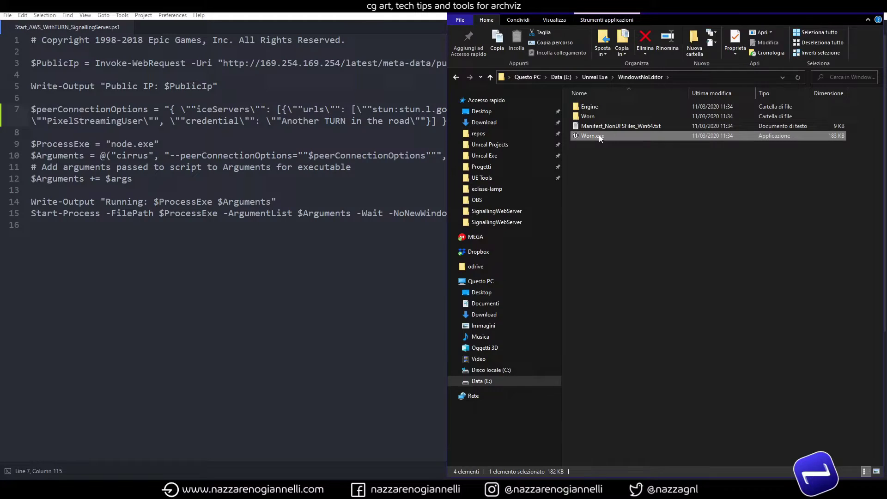
key("alt")
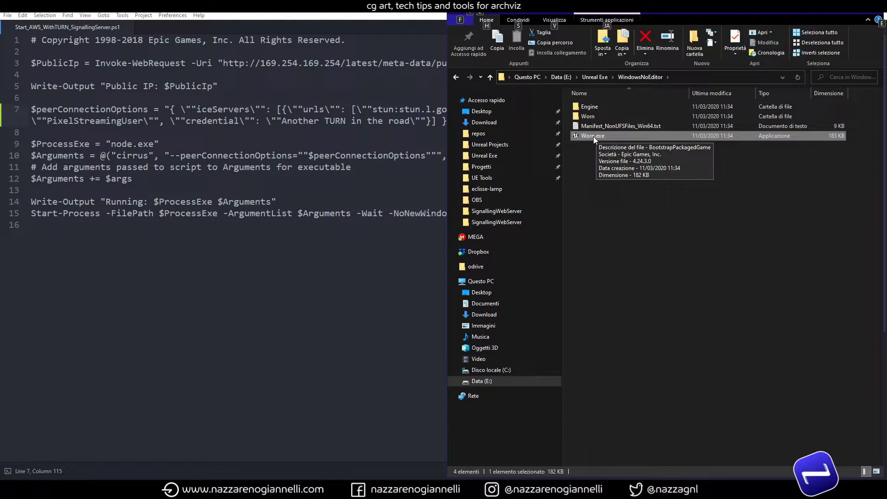
left_click_drag(594, 137, 602, 218, "alt")
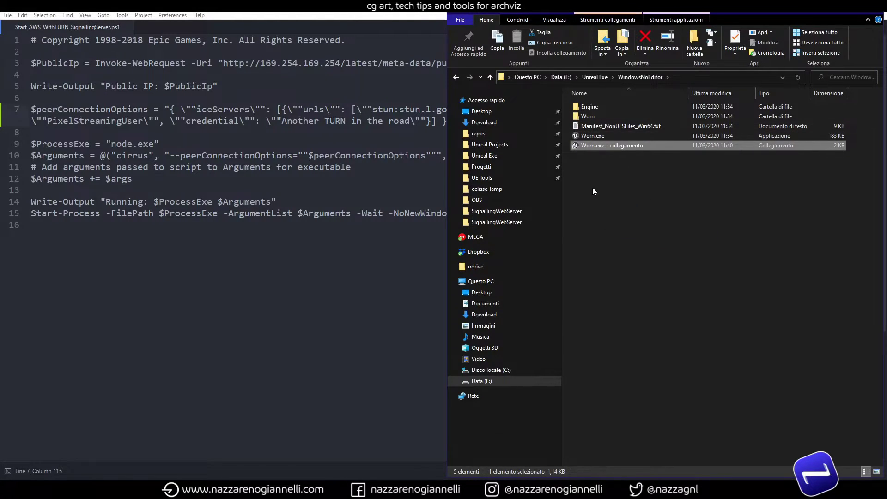
Rename the shortcut to Worn.exe and view its Properties with the target path.
left_click(606, 145)
key("End")
key("BackSpace")
key("BackSpace")
key("BackSpace")
key("BackSpace")
key("BackSpace")
key("BackSpace")
key("BackSpace")
key("BackSpace")
key("BackSpace")
key("BackSpace")
key("BackSpace")
key("BackSpace")
key("BackSpace")
key("BackSpace")
key("BackSpace")
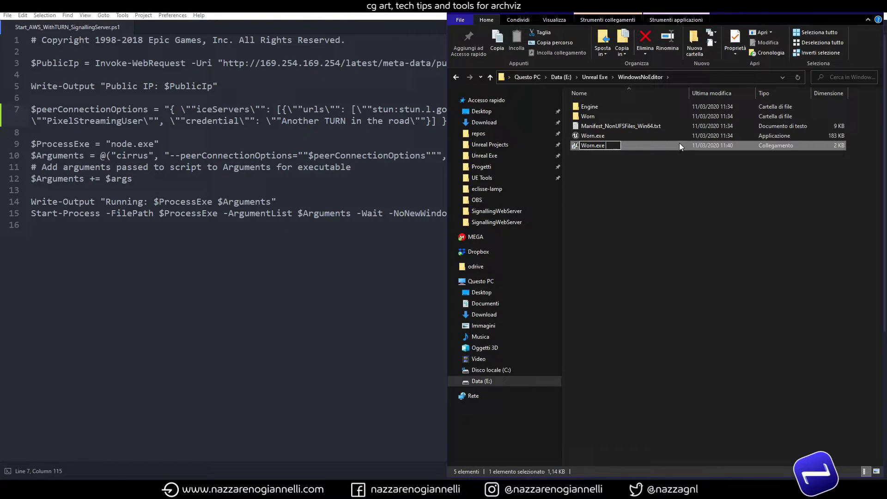
left_click(626, 165)
double_click(608, 146)
right_click(609, 145)
left_click(580, 412)
left_click(762, 237)
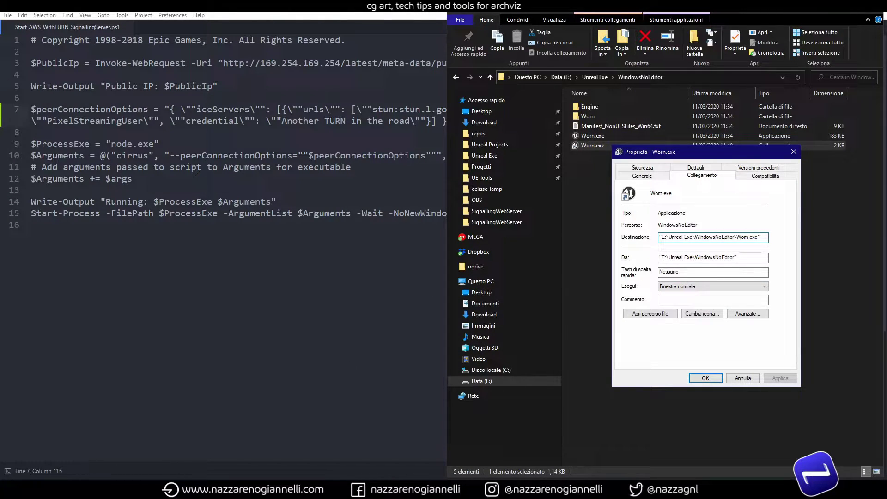
Select the '-AudioMixer -PixelStreamingIP=localhost -PixelStreamingPort=8888' arguments in the docs' step c.
left_click(51, 449)
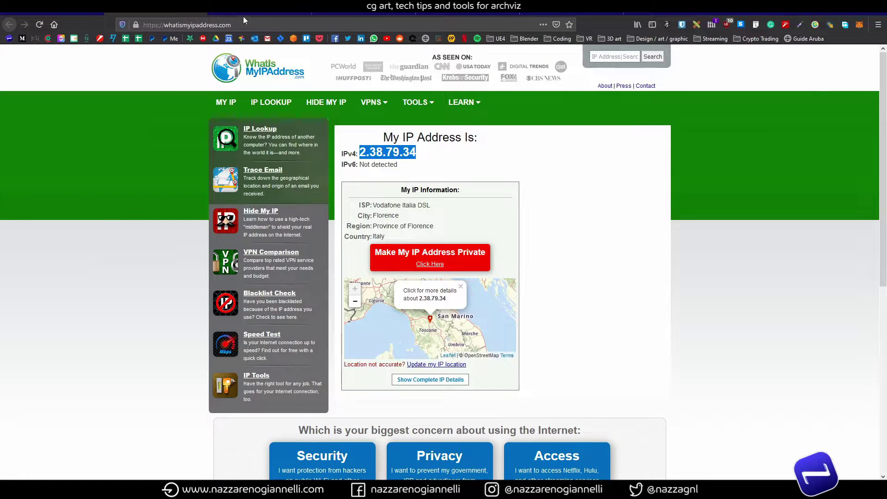
left_click(467, 14)
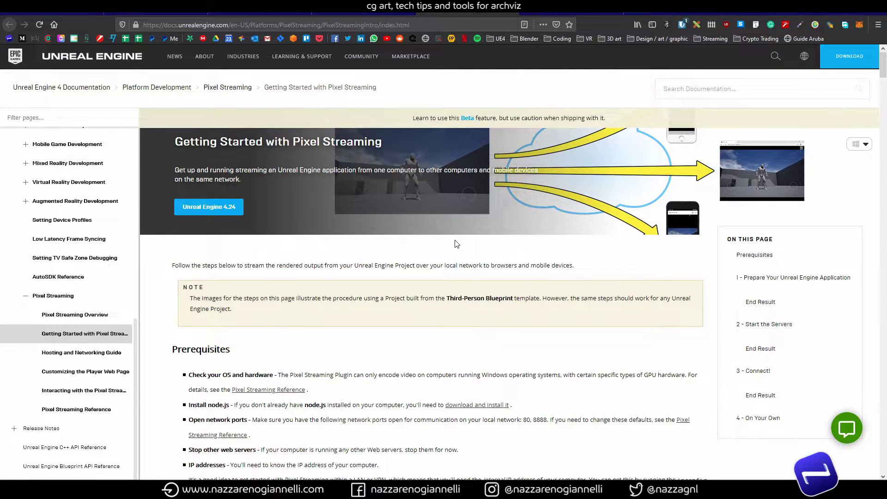
scroll(468, 252, "down", 8)
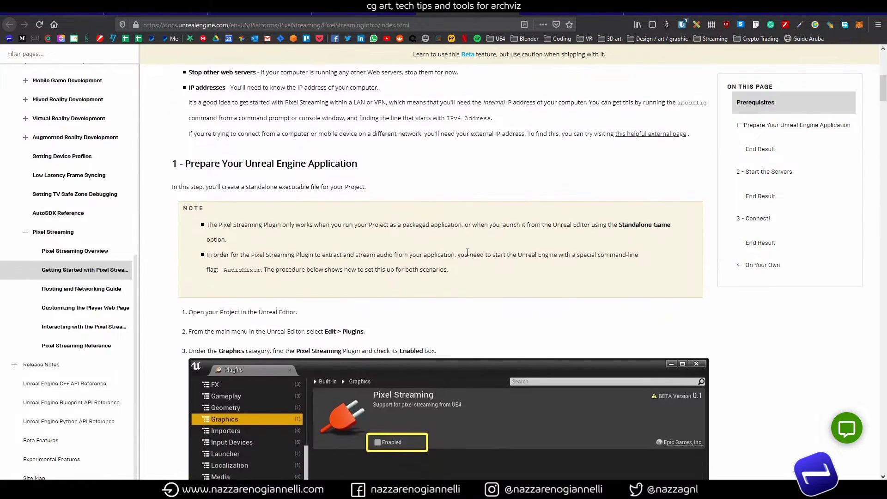
scroll(467, 252, "down", 20)
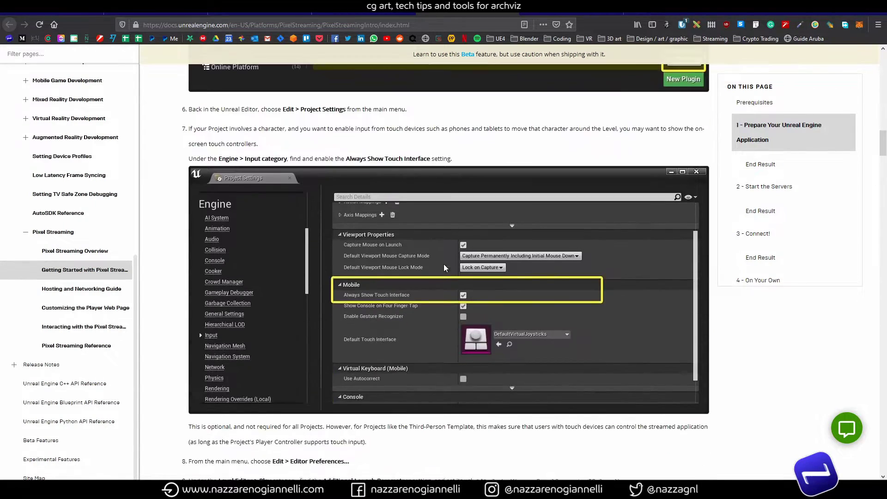
scroll(445, 267, "down", 20)
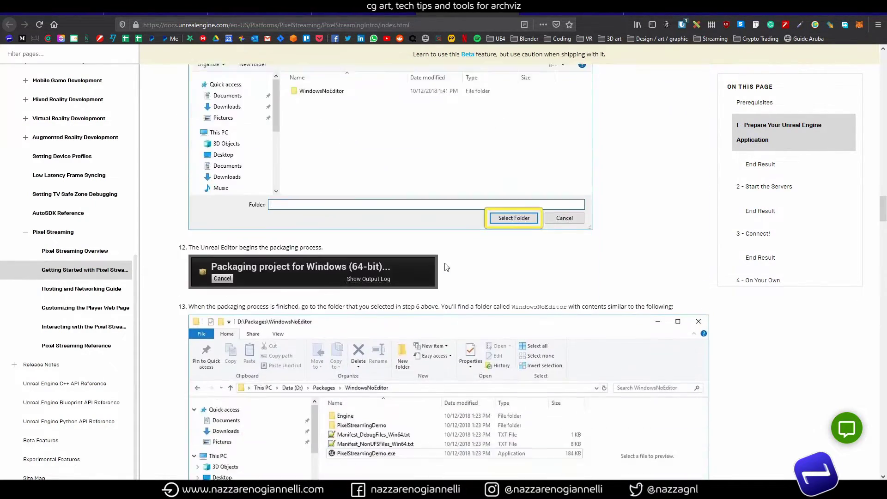
scroll(446, 267, "down", 12)
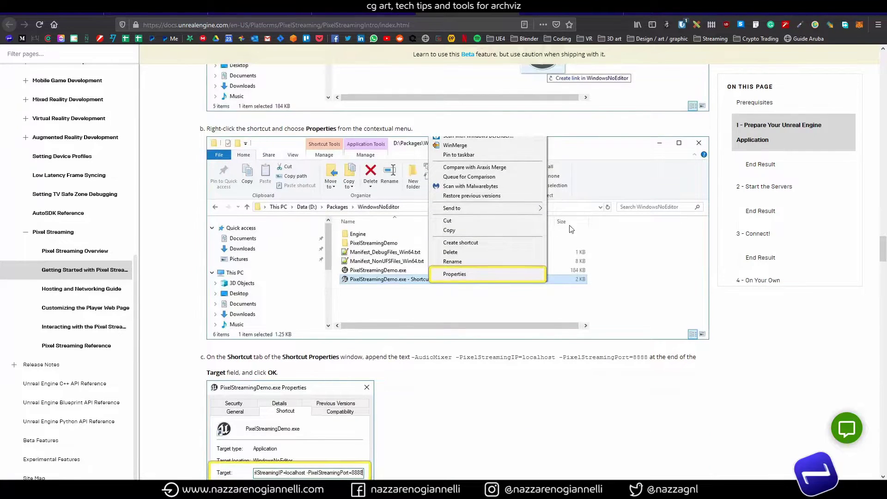
scroll(419, 273, "down", 4)
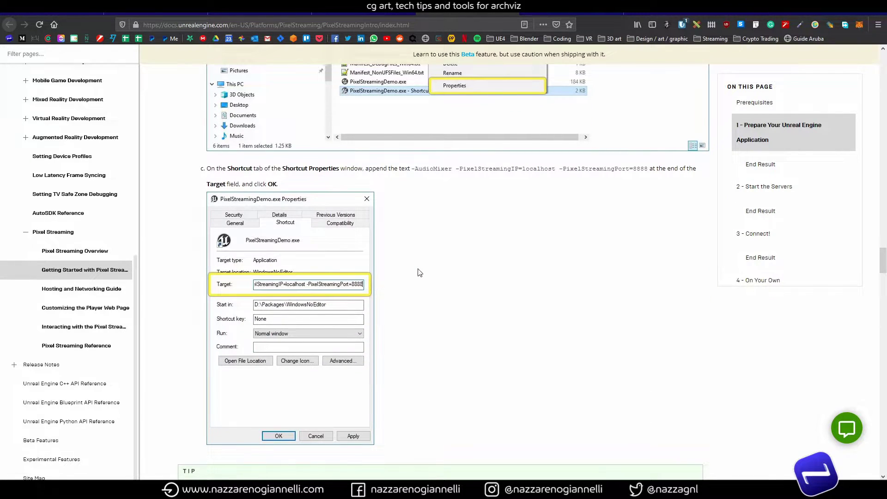
scroll(419, 273, "up", 3)
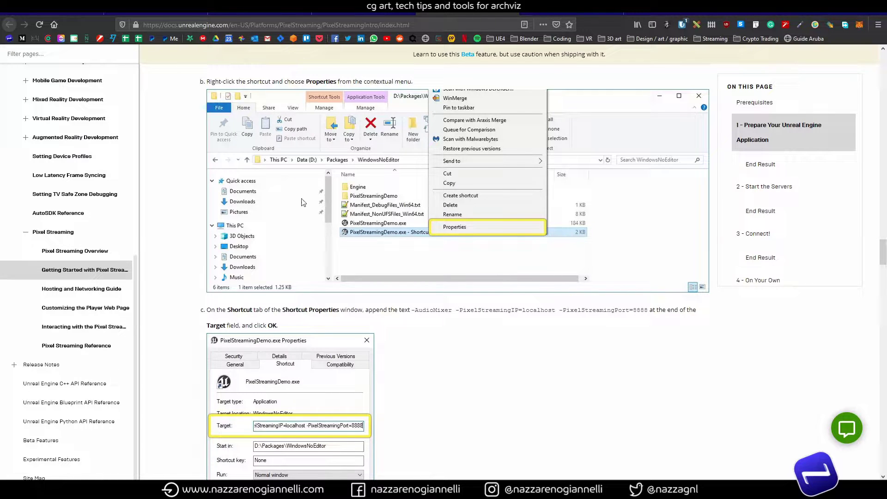
scroll(361, 238, "down", 4)
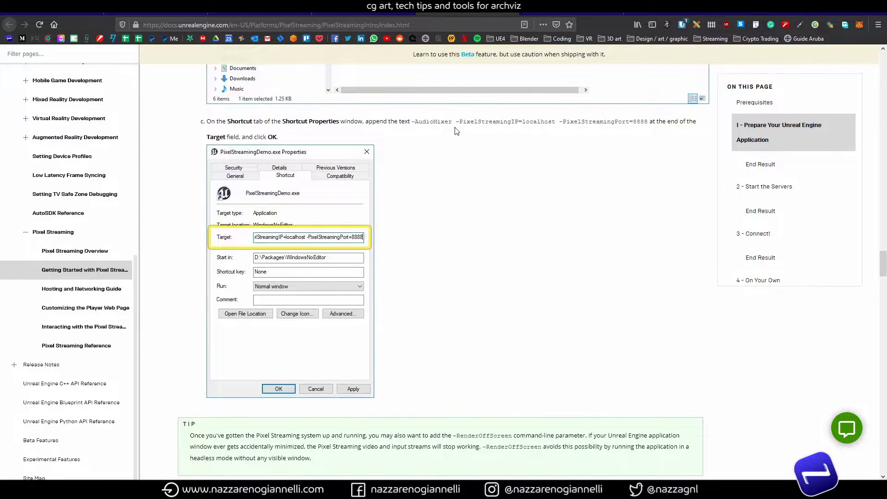
left_click_drag(412, 122, 648, 119)
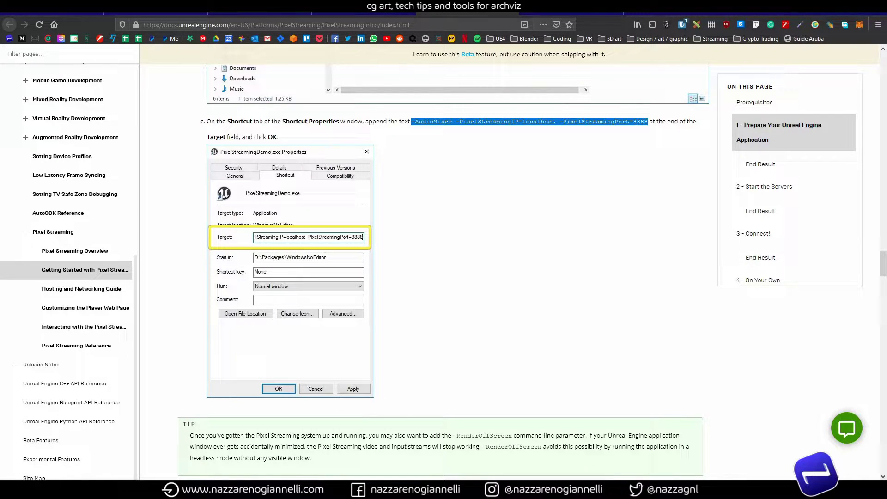
Paste the -AudioMixer Pixel Streaming arguments after the Worn.exe path in Destinazione.
left_click(54, 444)
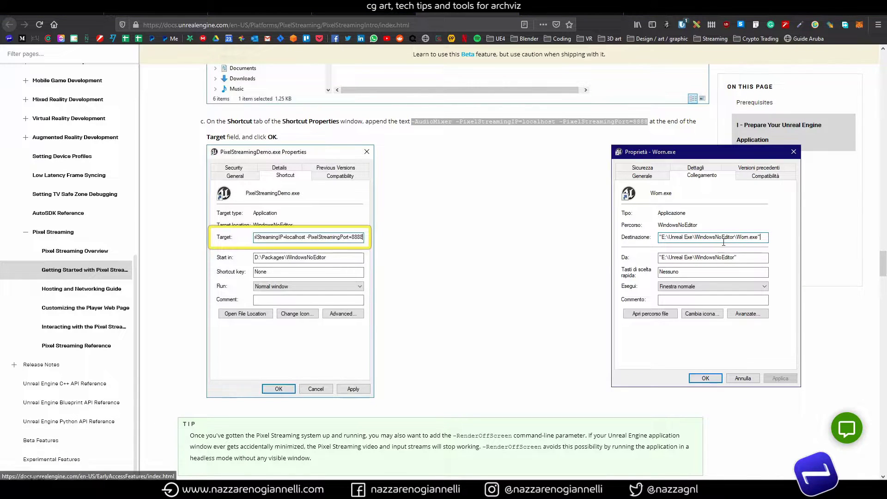
left_click(766, 238)
key("ctrl+v")
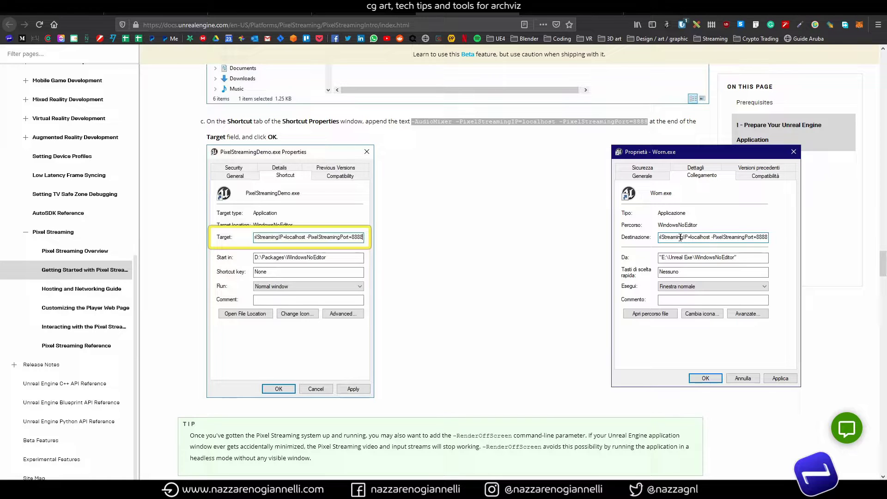
key("ctrl+Left")
key("ctrl+Left")
key("ctrl+Left")
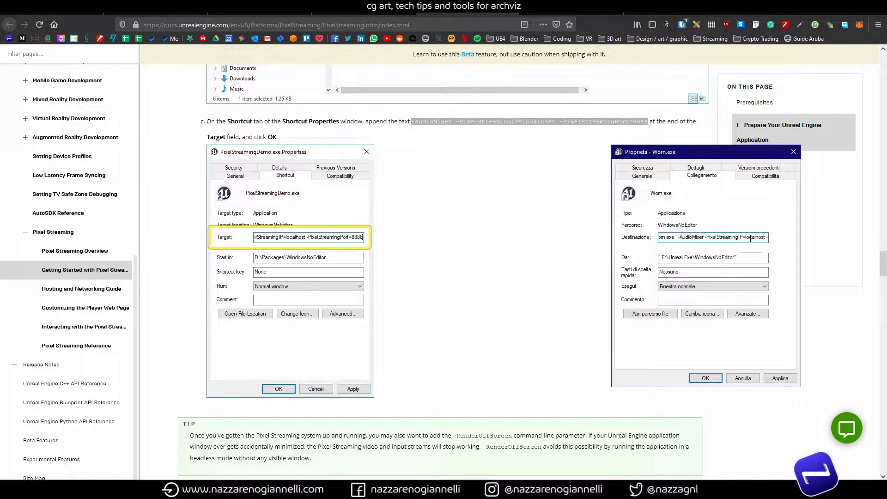
Replace localhost with 2.38.79.34 in the shortcut target, keep port 8888, and apply.
left_click(137, 14)
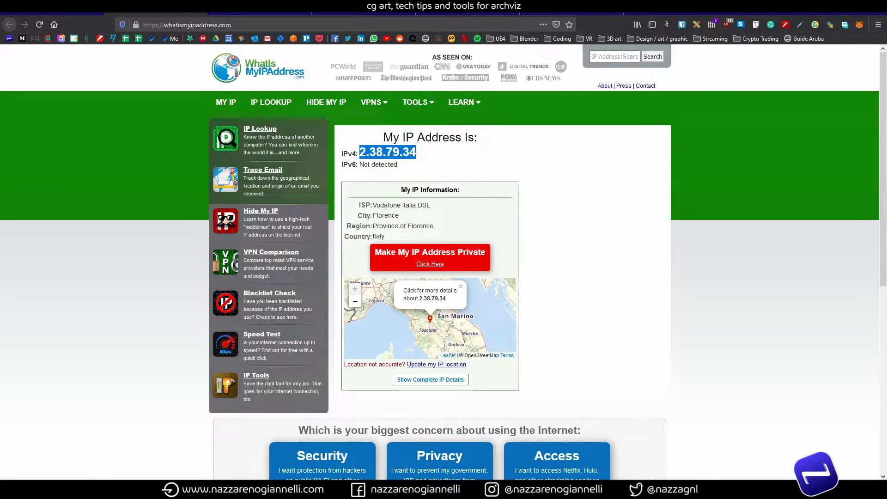
left_click(53, 443)
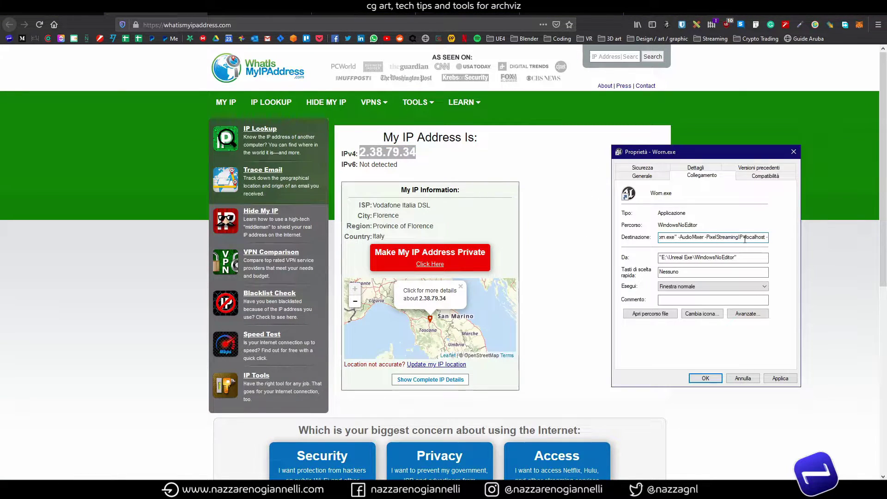
left_click_drag(747, 237, 767, 238)
type("2.38.79.34")
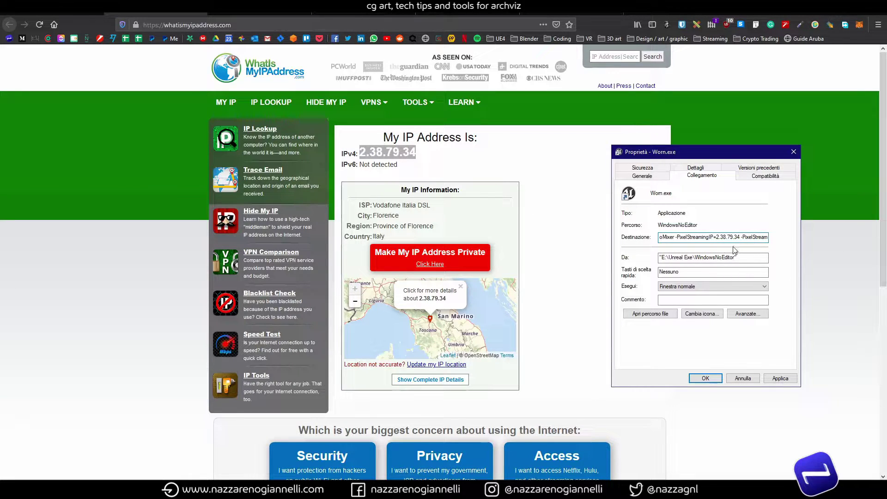
double_click(744, 237)
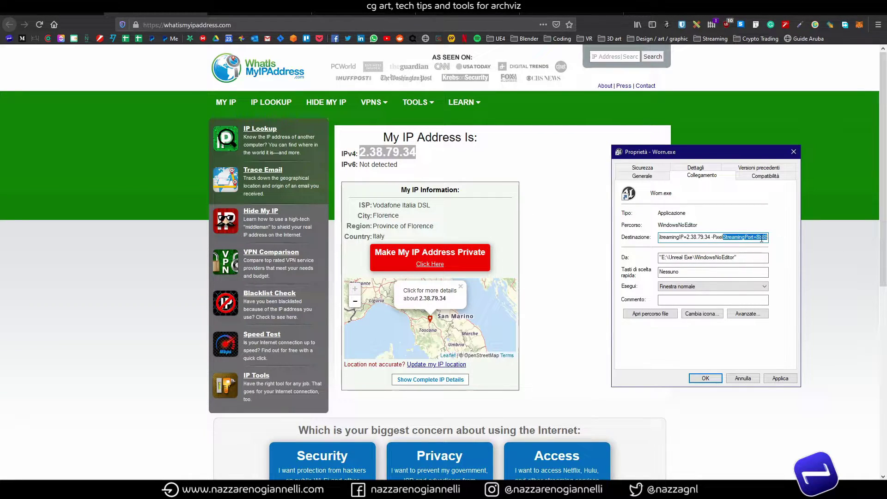
key("End")
left_click(761, 238)
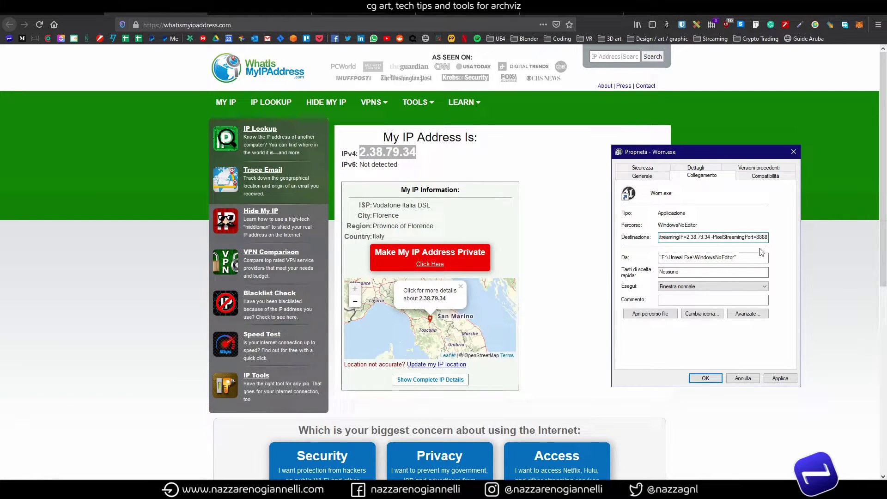
left_click(780, 379)
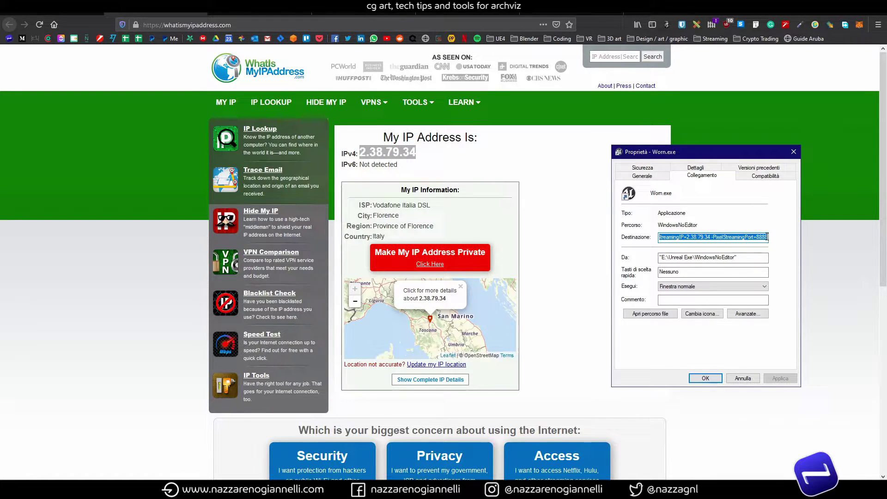
left_click(767, 237)
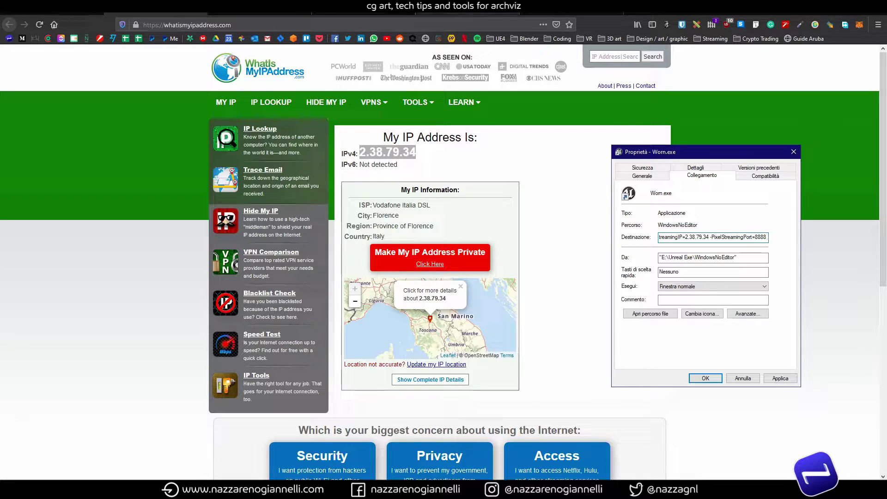
Look up the -RenderOffScreen flag in the Pixel Streaming documentation.
left_click(278, 6)
scroll(535, 250, "down", 15)
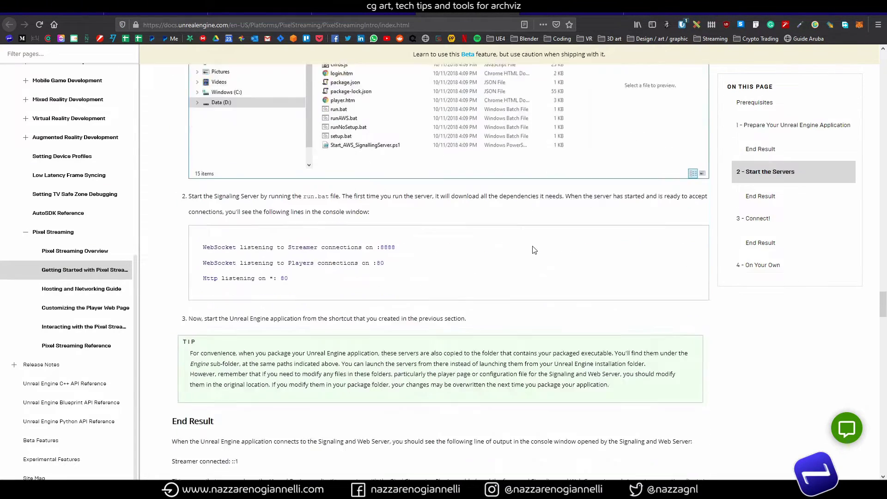
scroll(534, 250, "down", 4)
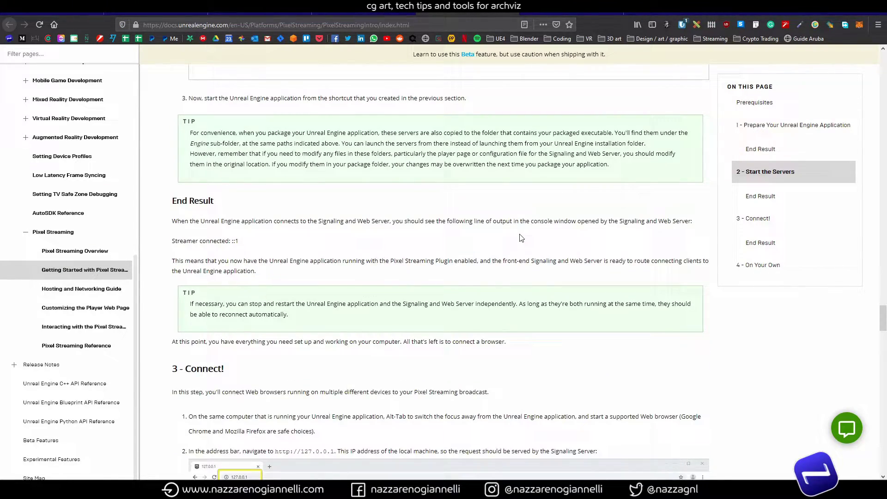
scroll(521, 237, "up", 3)
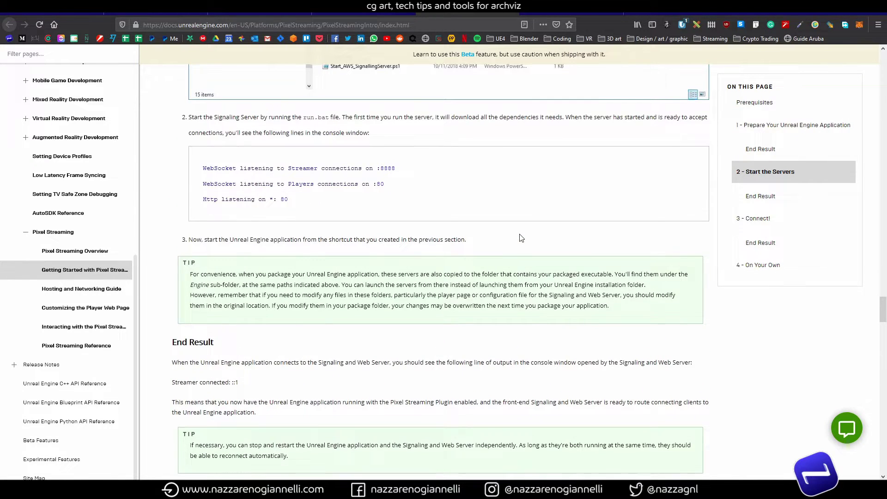
scroll(522, 238, "up", 4)
scroll(522, 237, "up", 2)
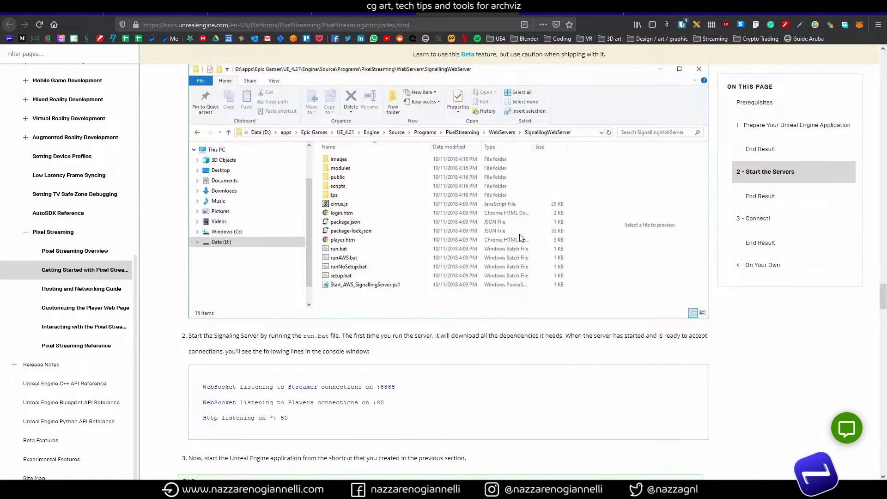
scroll(521, 238, "down", 4)
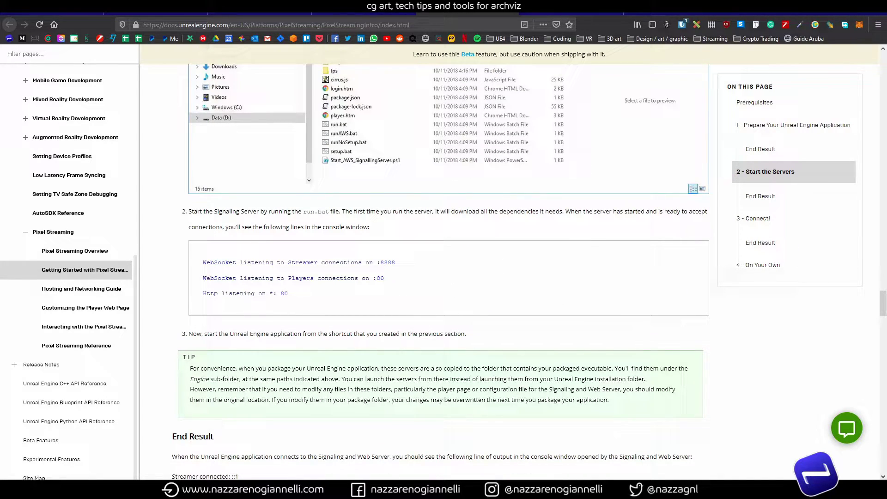
Append -RenderOffScreen to the shortcut target, correct the misspelling, and apply.
left_click(54, 444)
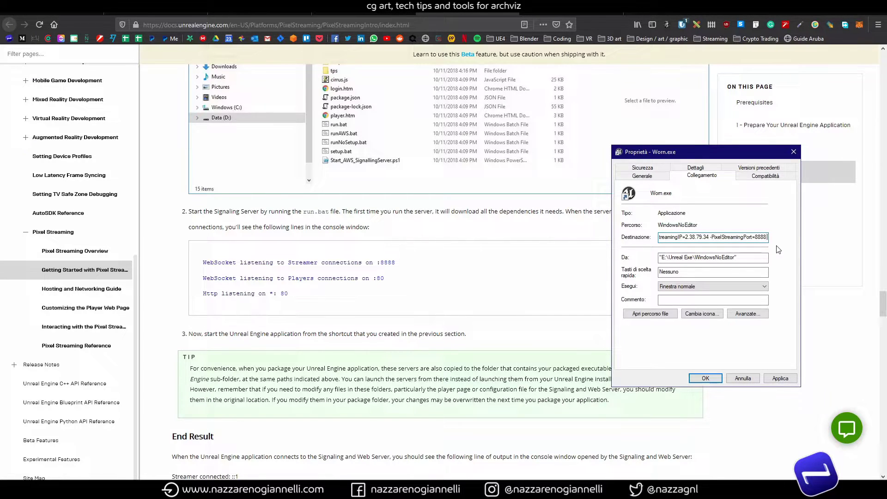
type("-RednerOffScreen")
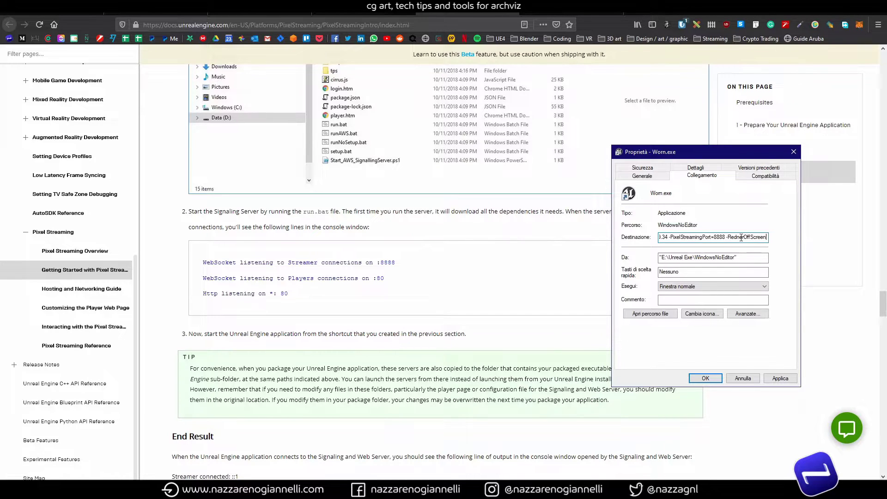
left_click(740, 237)
key("BackSpace")
key("BackSpace")
type("nd")
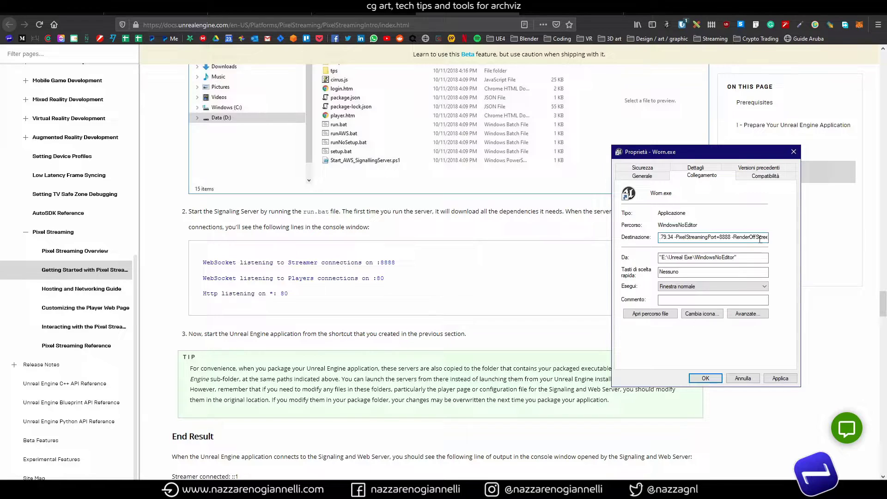
left_click(757, 238)
left_click(780, 379)
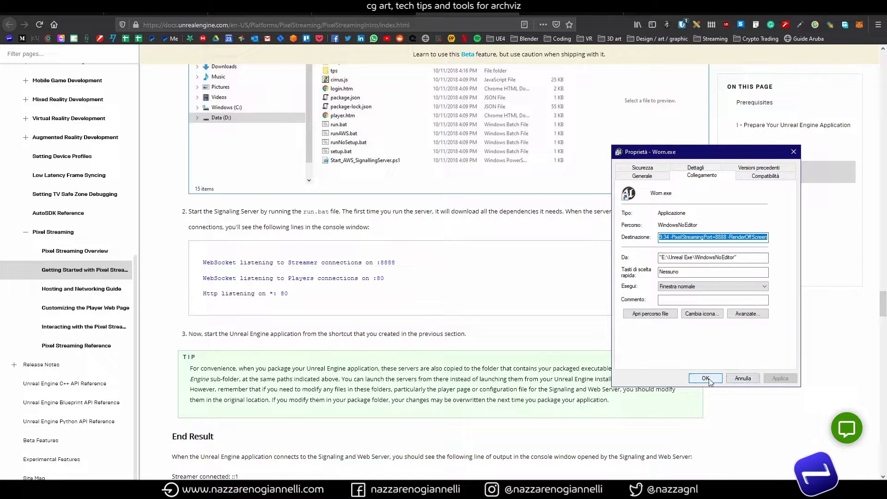
Close the shortcut Properties with OK and show the WindowsNoEditor folder beside the docs.
left_click(706, 379)
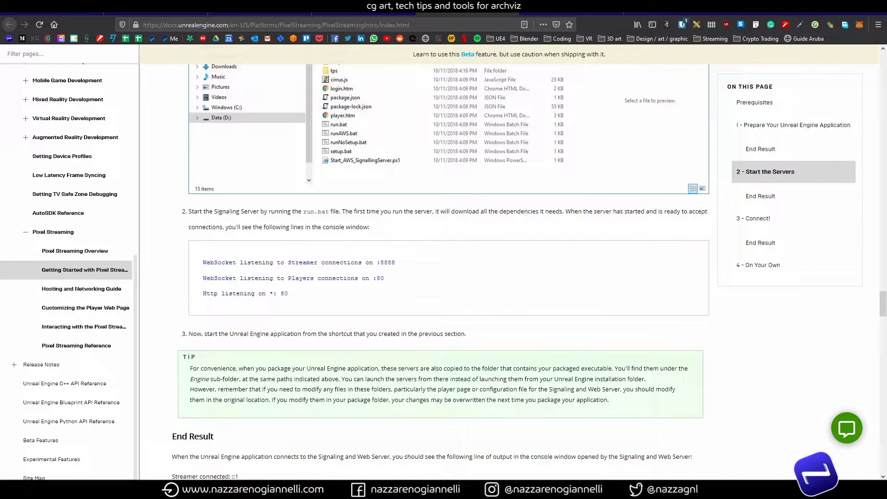
left_click(35, 490)
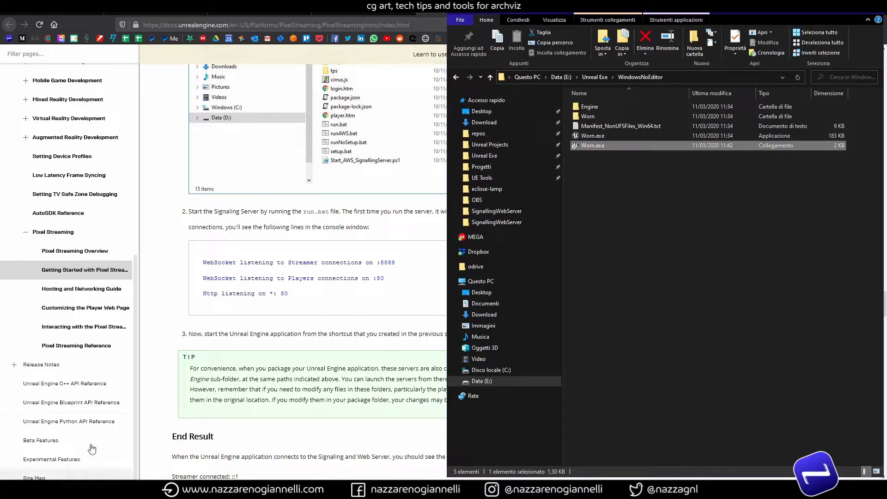
left_click(741, 225)
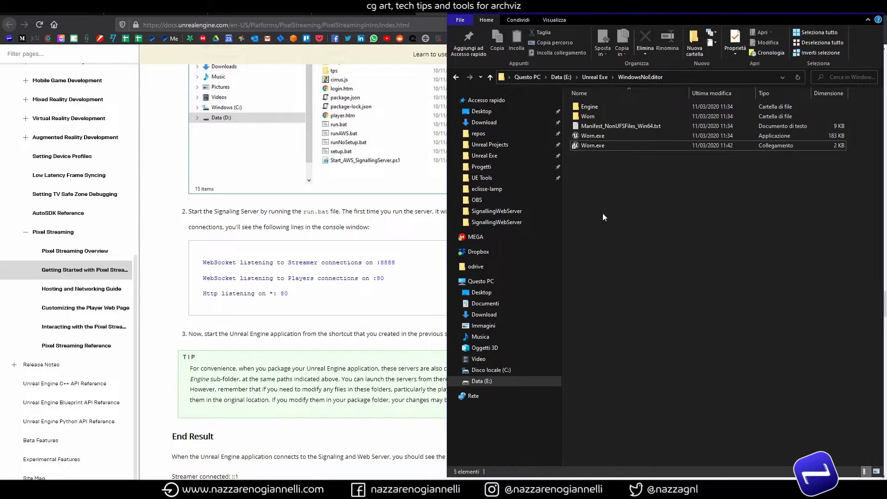
left_click(372, 346)
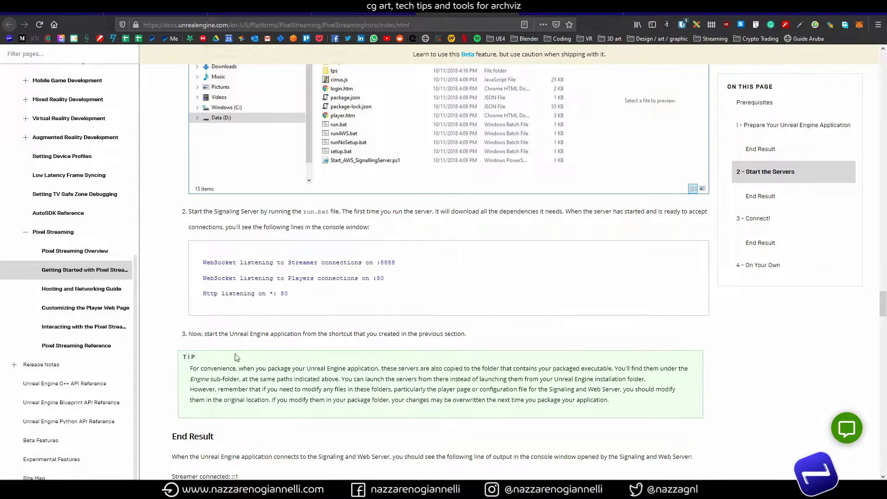
key("alt+Tab")
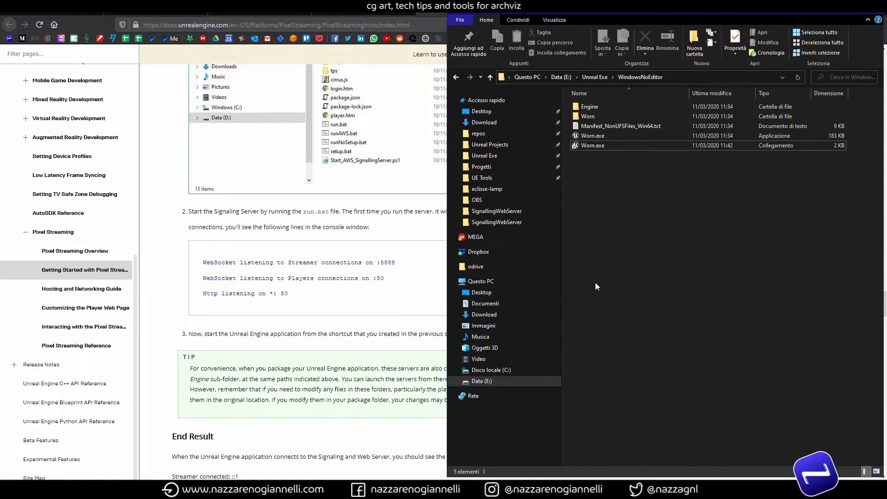
Browse to Engine\Source\Programs\PixelStreaming\WebServers\SignallingWebServer and select runAWS_WithTURN.bat.
double_click(590, 107)
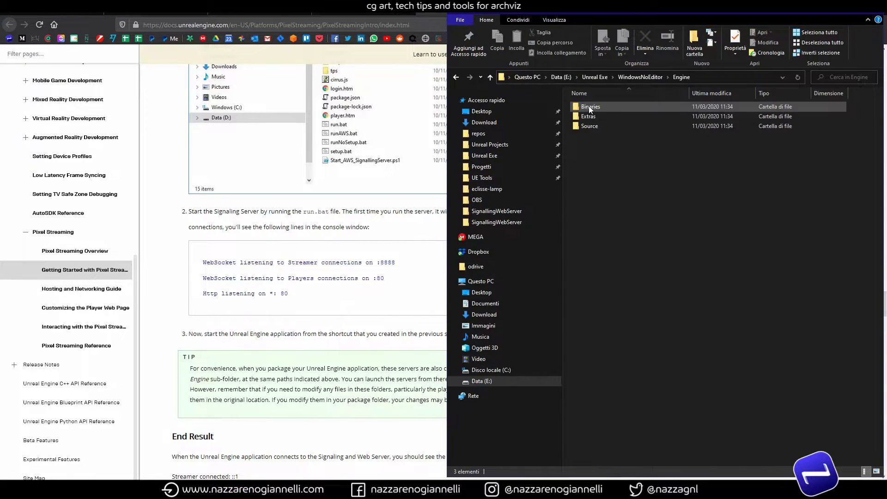
left_click(590, 108)
double_click(589, 125)
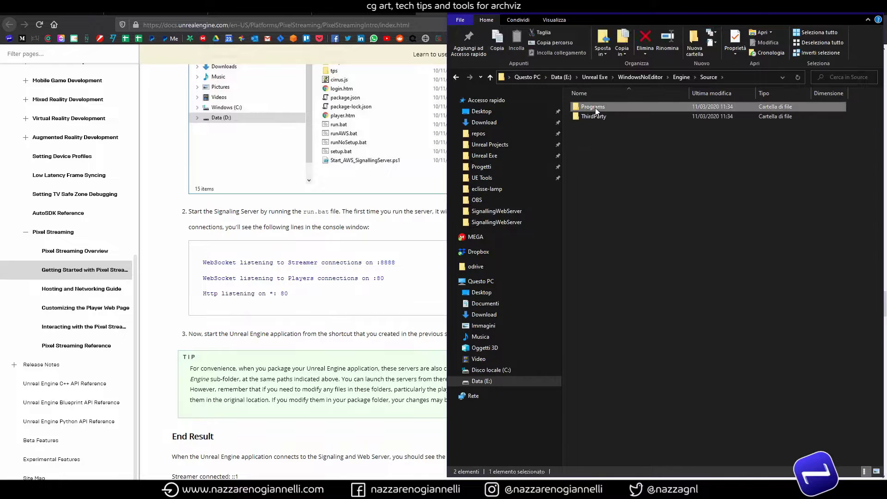
double_click(595, 108)
double_click(599, 109)
double_click(599, 109)
left_click(600, 116)
double_click(600, 116)
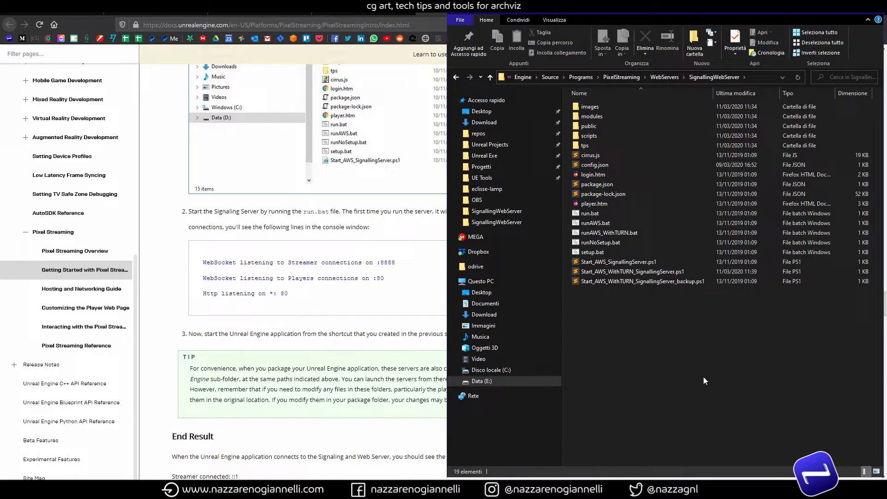
left_click(593, 232)
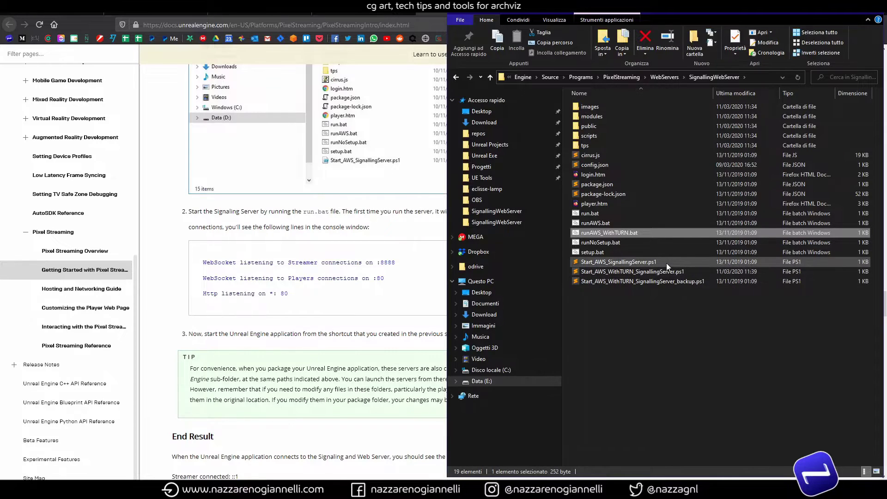
Launch runAWS_WithTURN.bat, go back to WindowsNoEditor, and return to the browser.
double_click(629, 234)
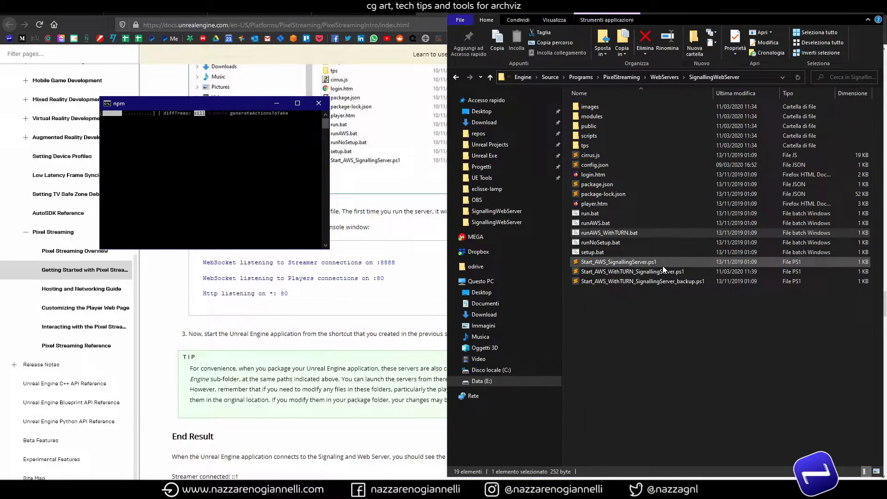
left_click(524, 77)
left_click(644, 78)
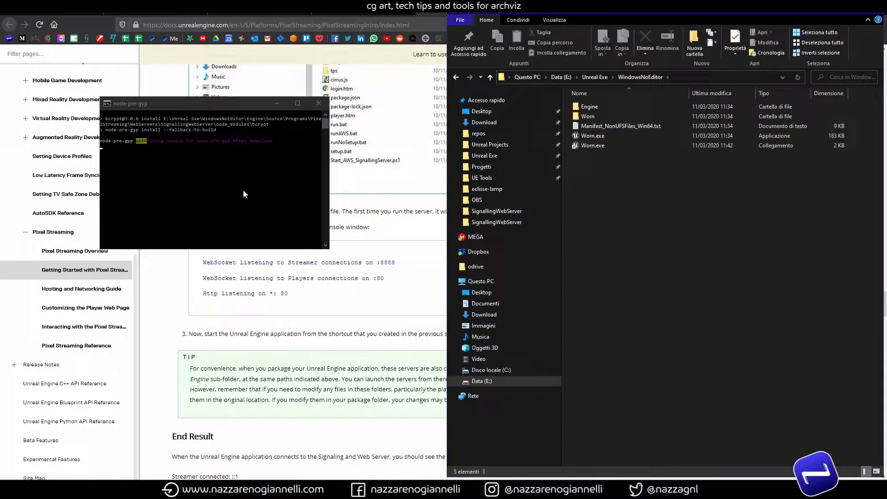
left_click(405, 236)
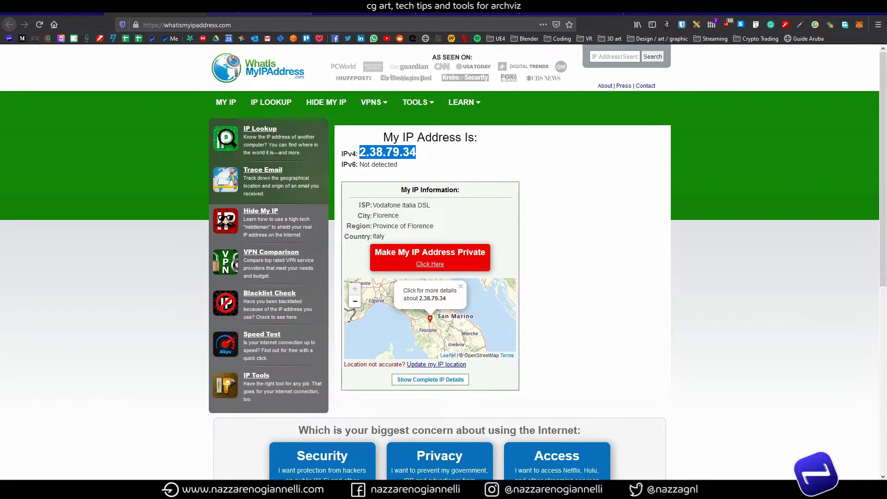
left_click(237, 9)
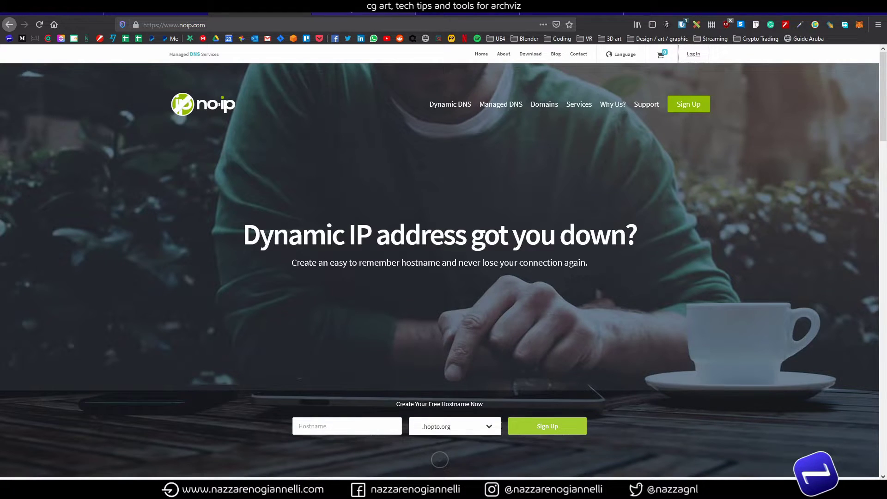
left_click(359, 12)
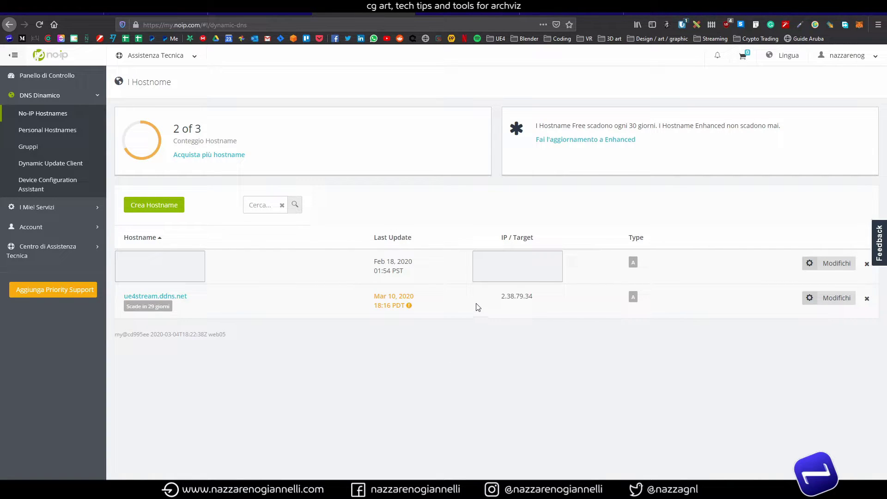
Begin a new No-IP hostname named 'safasdfsad', then cancel it without creating it.
left_click(137, 207)
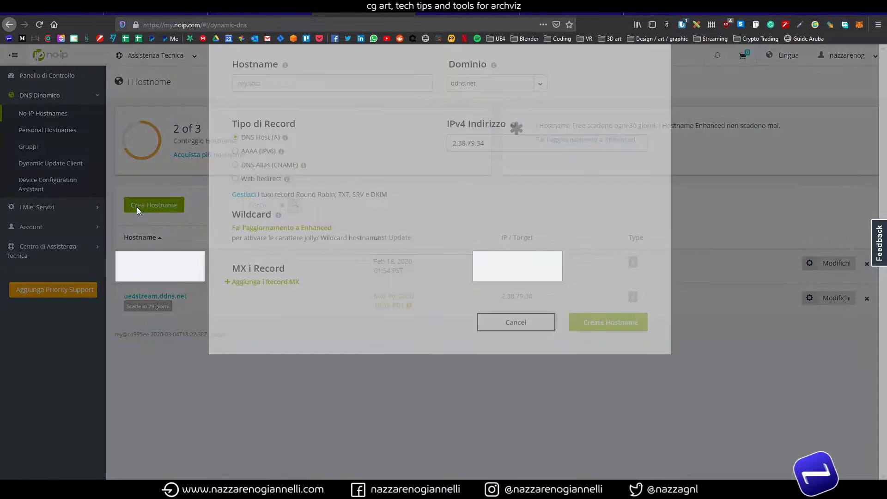
left_click(296, 135)
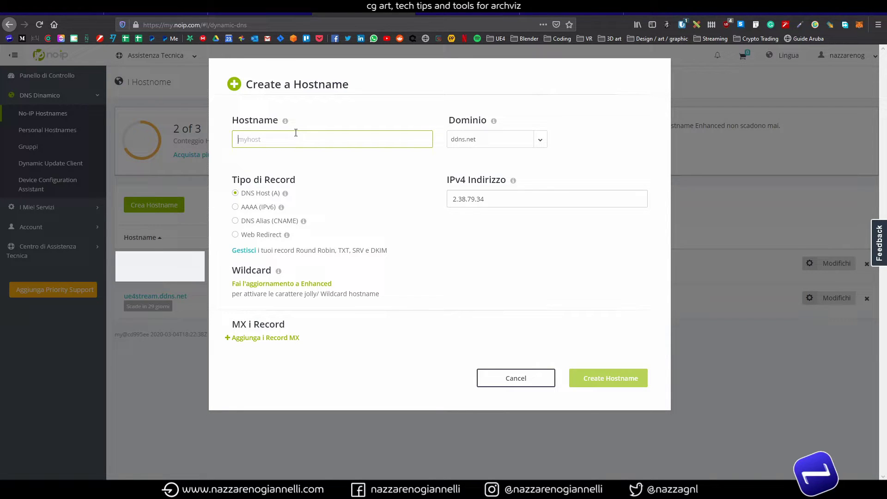
type("safasdfsad")
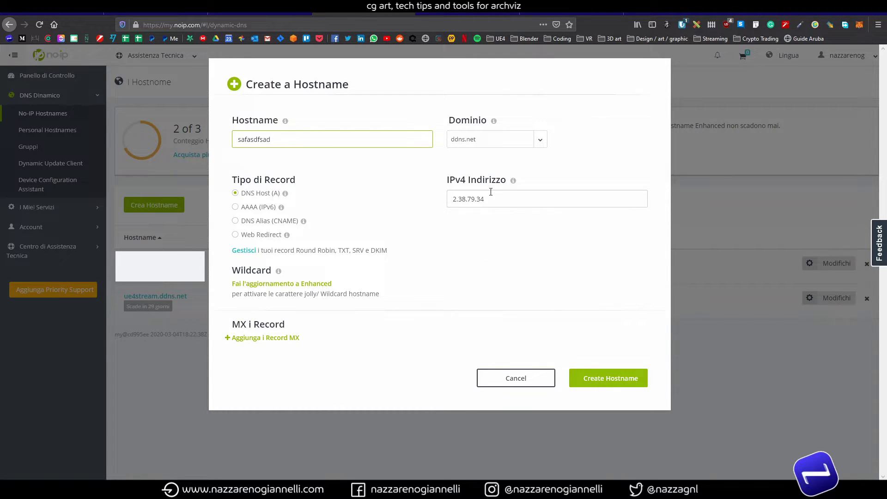
left_click(518, 379)
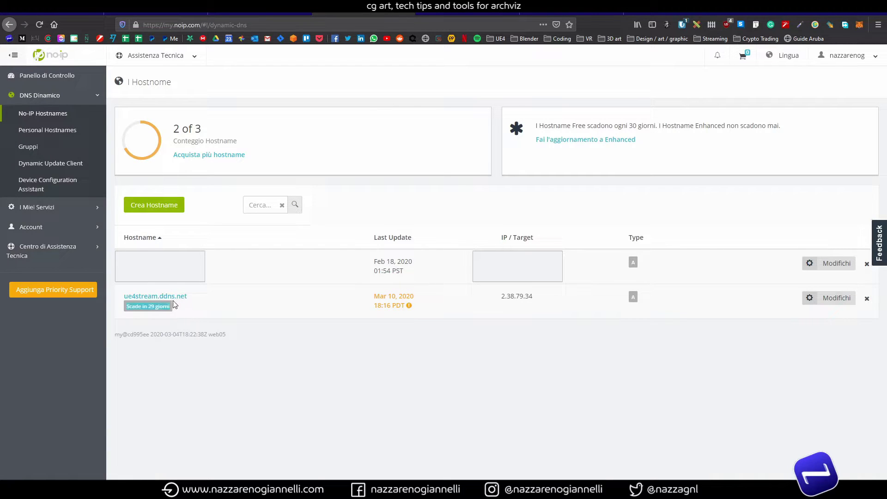
Select the ue4stream.ddns.net hostname text and bring the Cirrus signalling server console forward.
left_click_drag(187, 297, 125, 300)
key("ctrl+c")
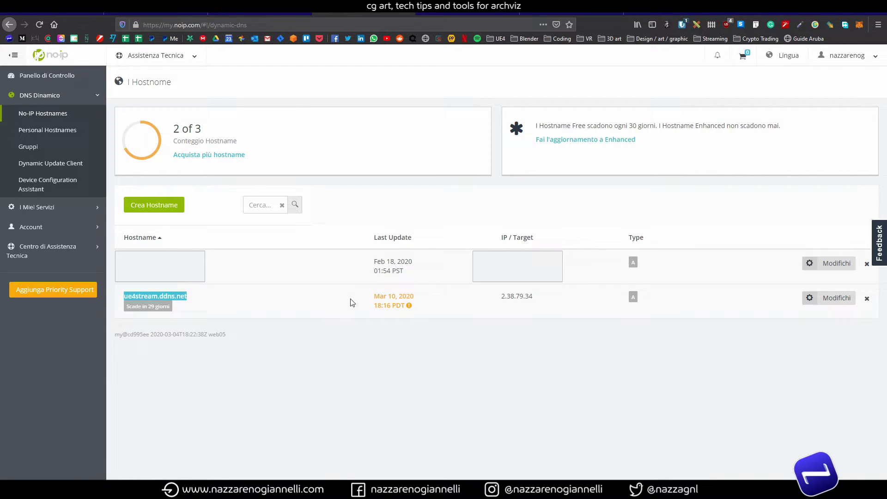
left_click(216, 491)
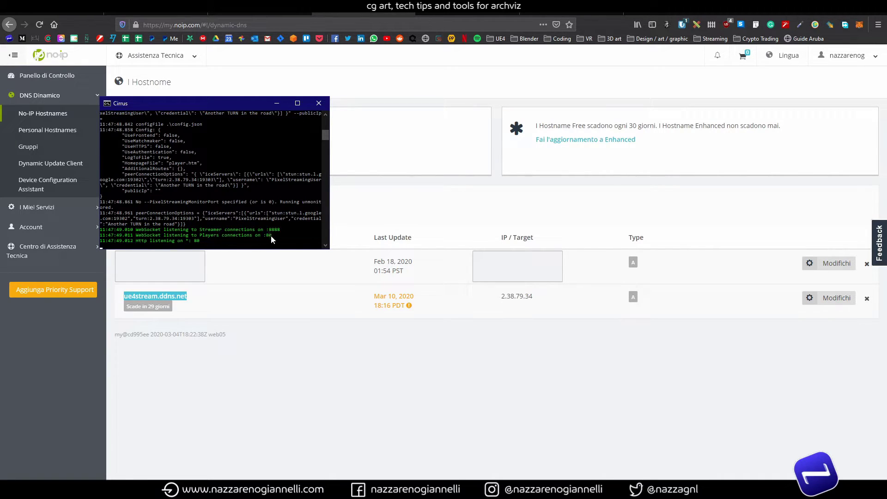
Select the Worn.exe shortcut, check UE4 in Task Manager sorted by CPU, and return to Firefox.
key("alt+Tab")
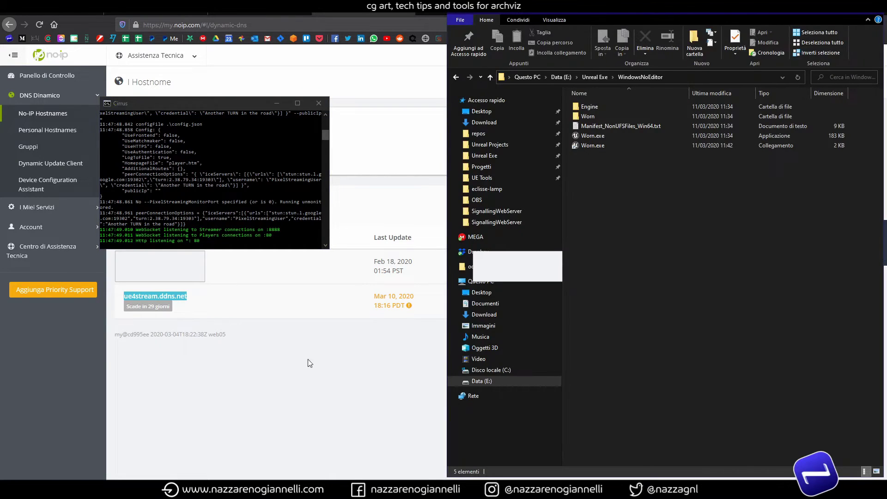
left_click(595, 146)
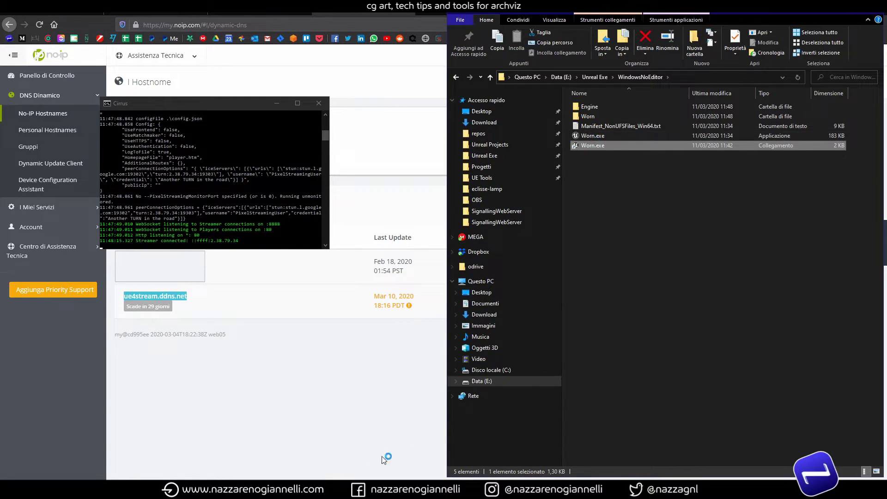
right_click(268, 491)
left_click(291, 443)
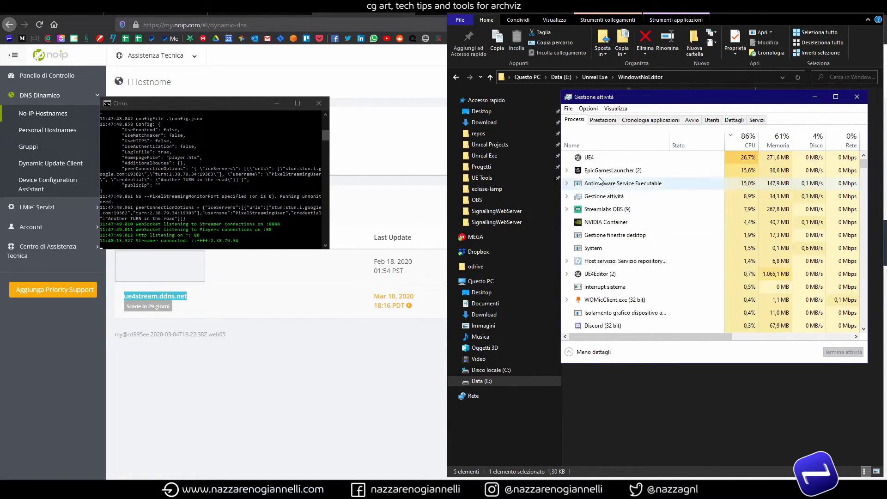
left_click(633, 158)
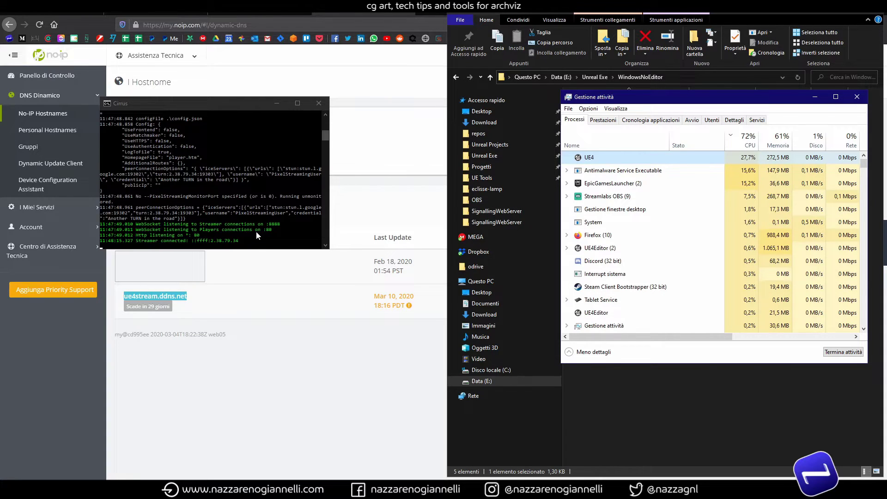
double_click(360, 15)
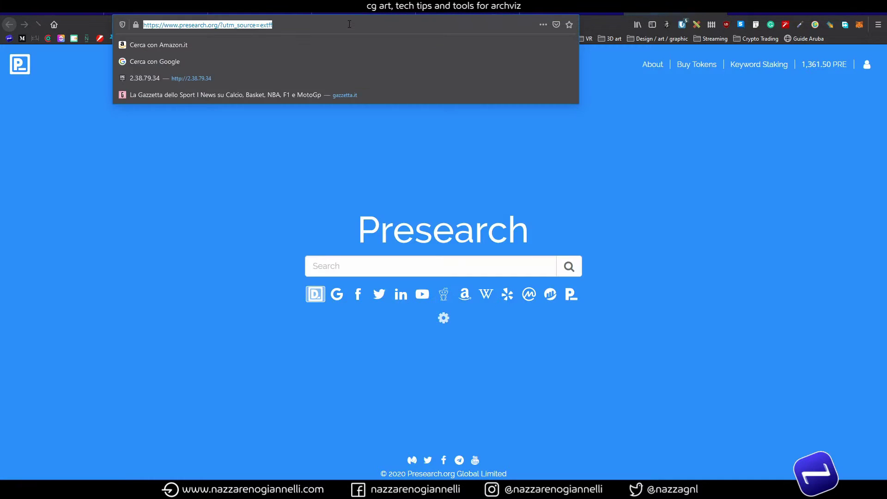
right_click(351, 26)
left_click(383, 74)
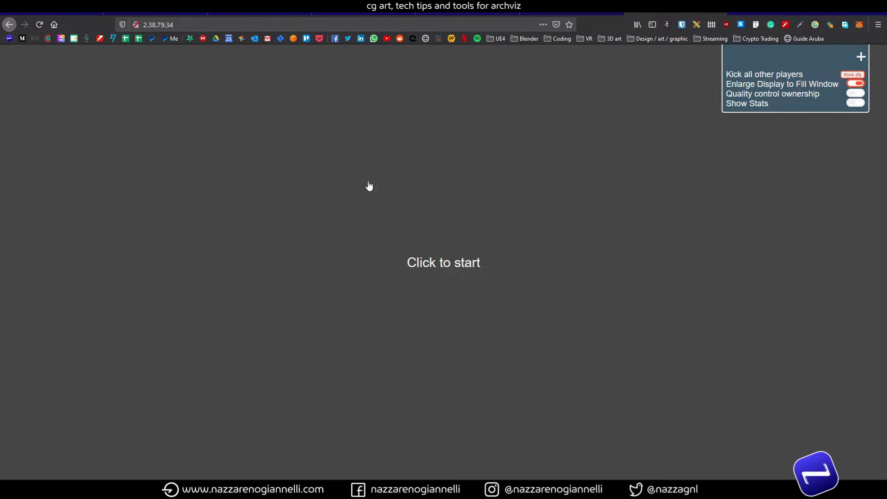
left_click(411, 266)
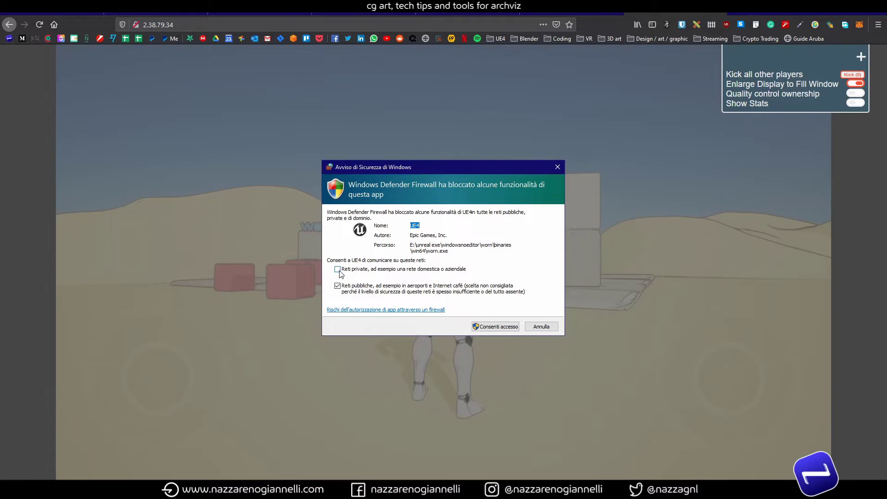
left_click(487, 326)
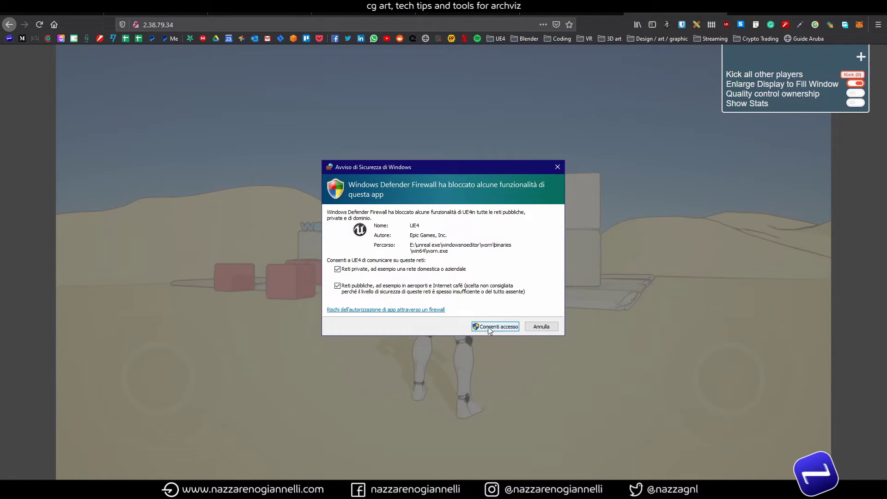
Start the stream and walk the character toward the gate with W.
left_click(456, 282)
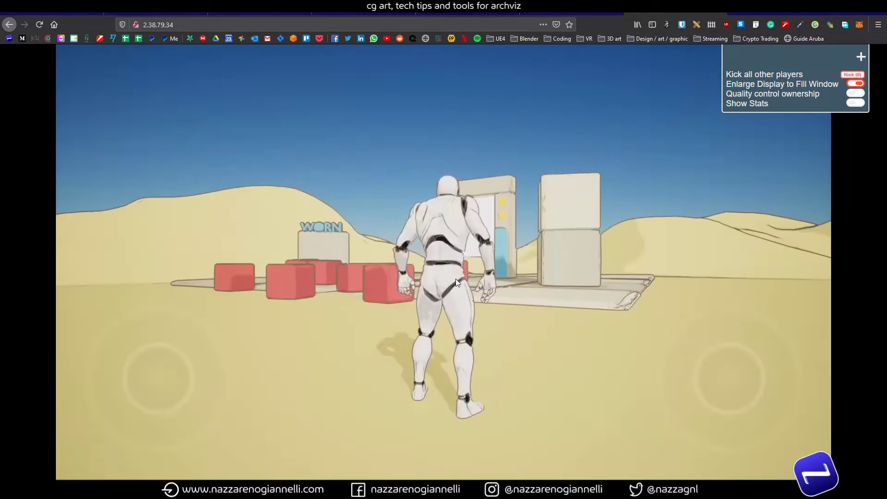
left_click(499, 304)
key("w")
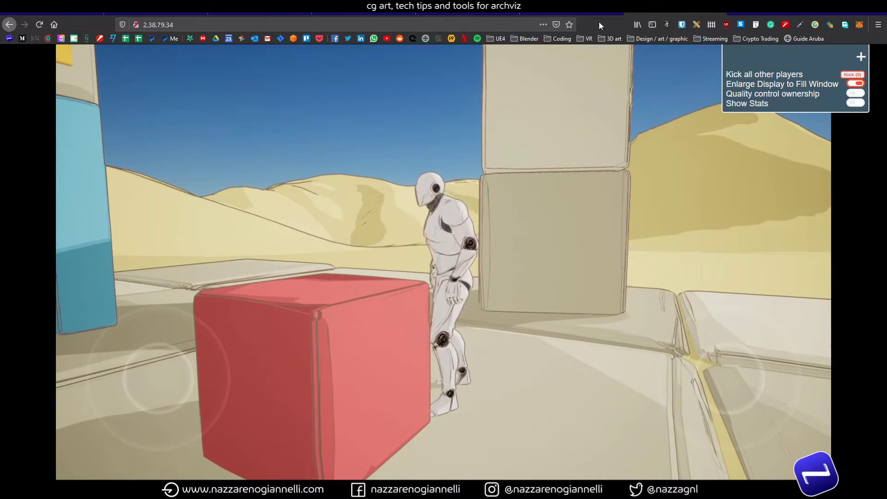
left_click(381, 26)
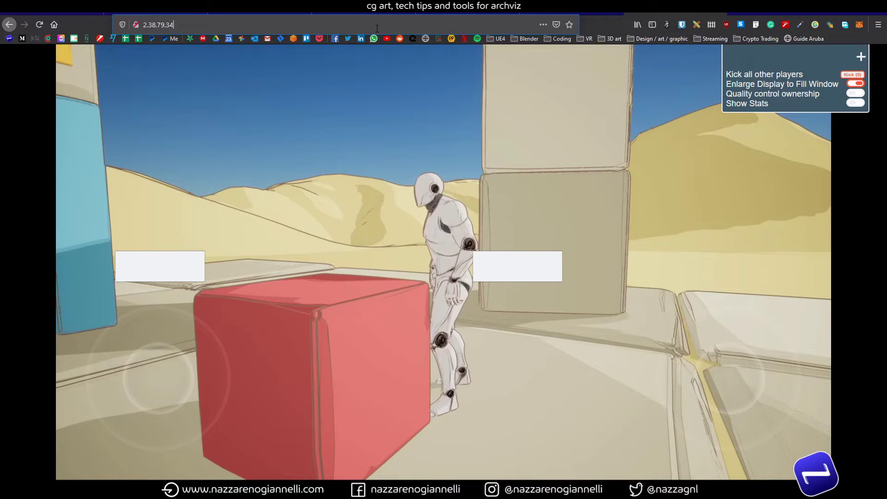
Replace the IP with ue4stream.ddns.net, load it, and start playing the streamed game.
left_click(378, 27)
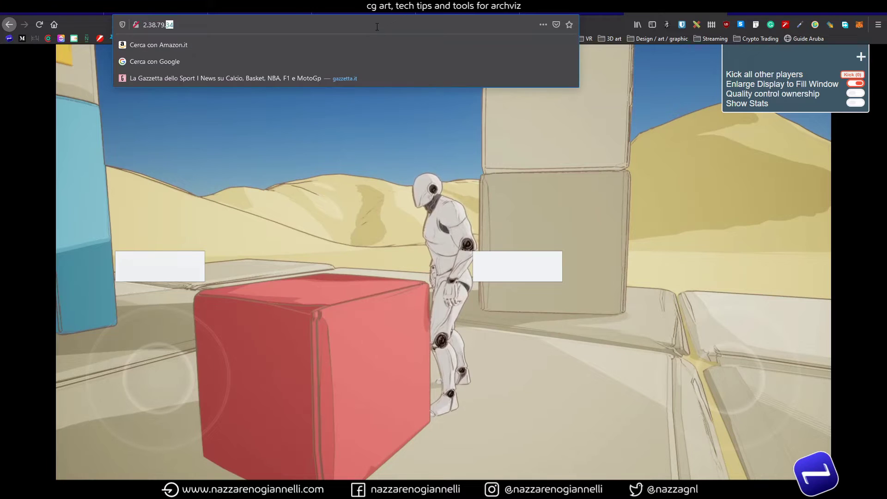
key("ctrl+v")
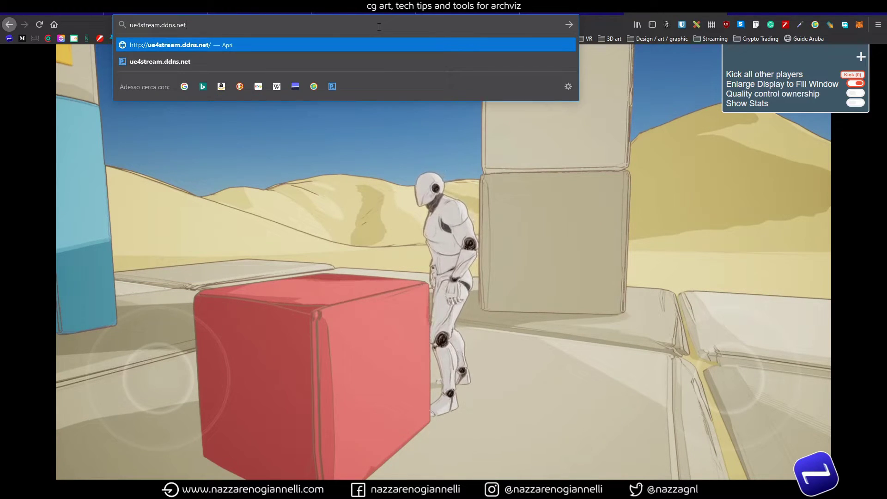
key("Return")
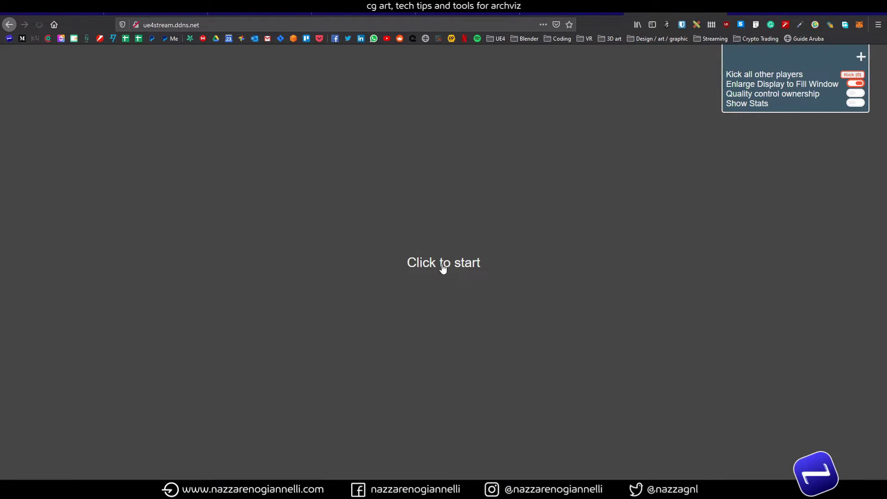
left_click(443, 269)
left_click(442, 269)
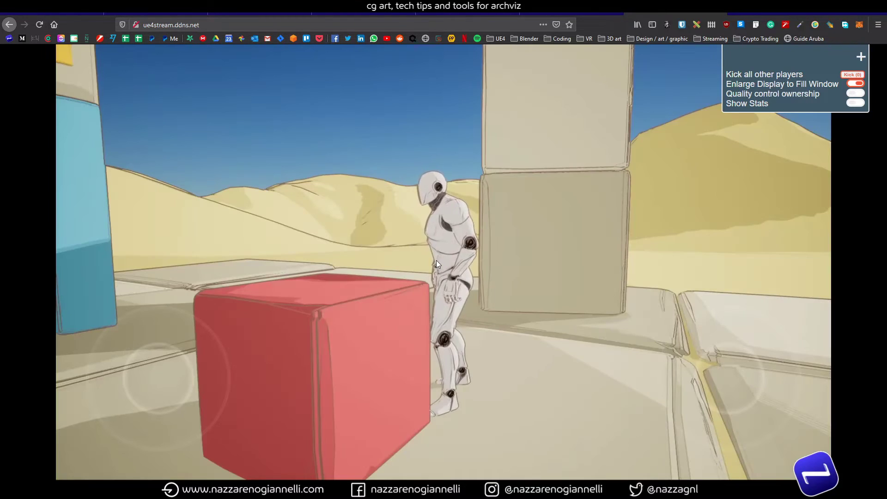
left_click(434, 259)
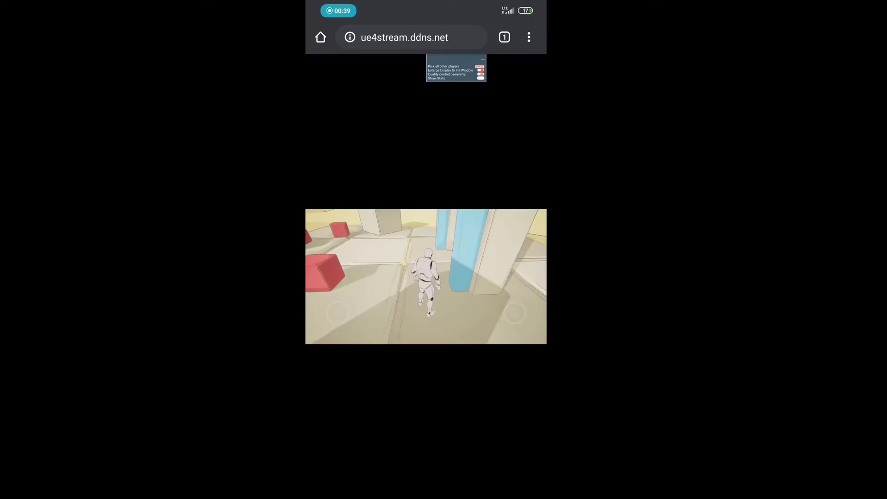
On the phone, toggle Enlarge Display to Fill Window off and back on, then collapse the settings panel.
mouse_move(514, 312)
left_mouse_down()
mouse_move(493, 309)
mouse_move(515, 284)
mouse_move(512, 307)
left_mouse_up()
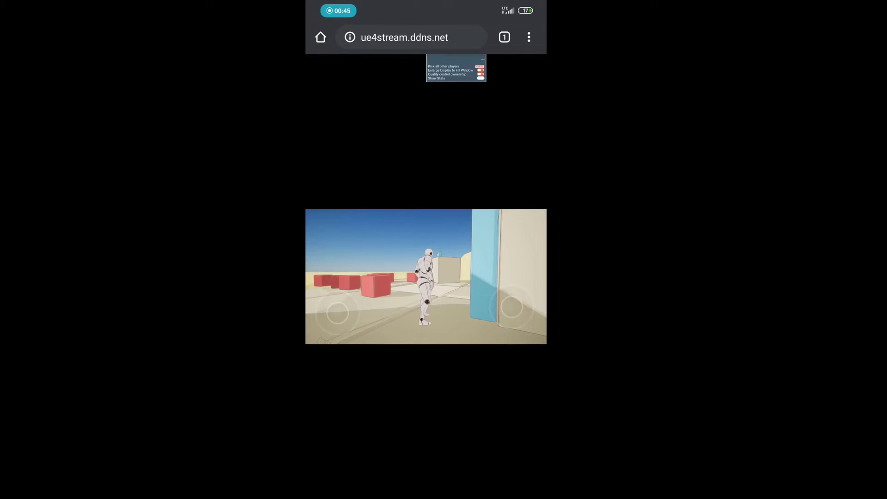
mouse_move(338, 313)
left_mouse_down()
mouse_move(344, 293)
mouse_move(339, 316)
left_mouse_up()
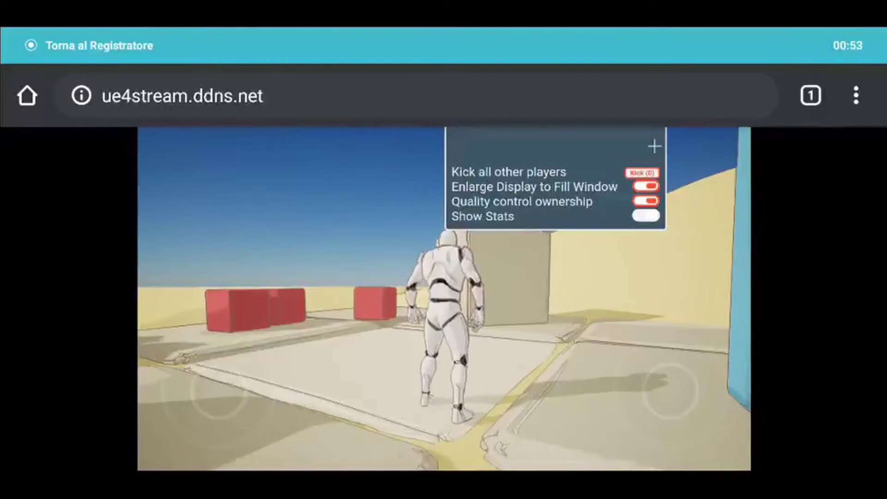
left_click(646, 186)
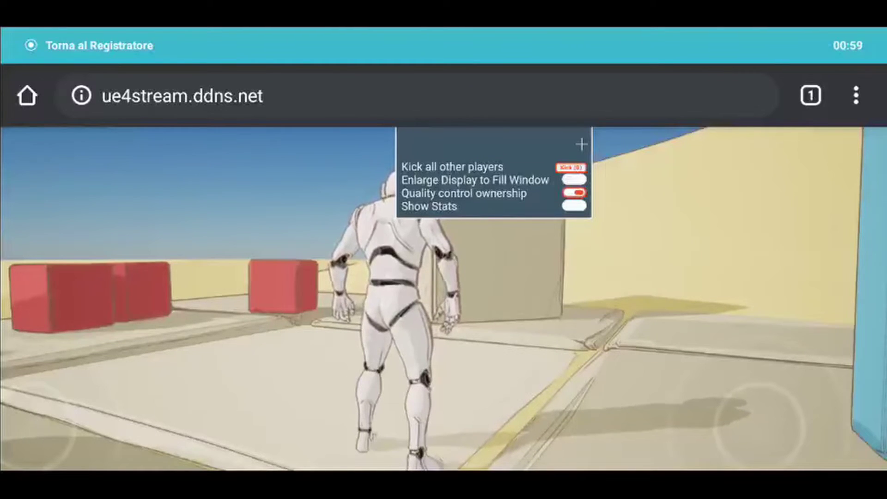
left_click(574, 179)
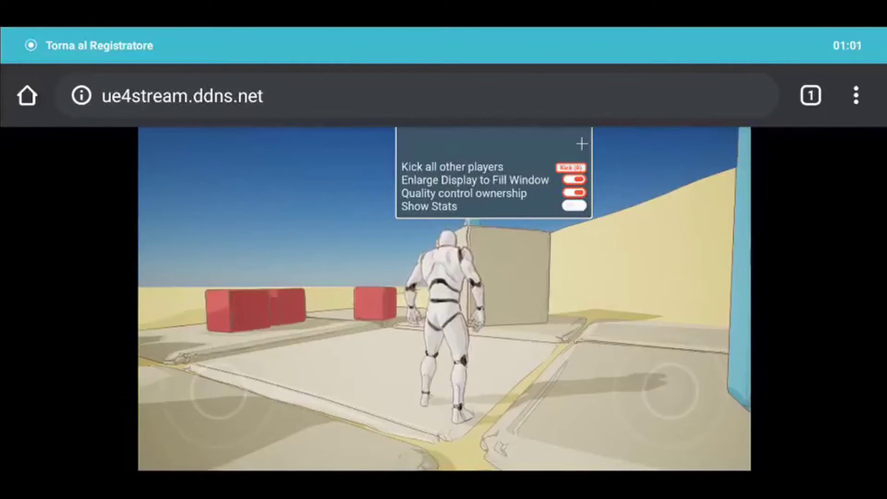
left_click(582, 144)
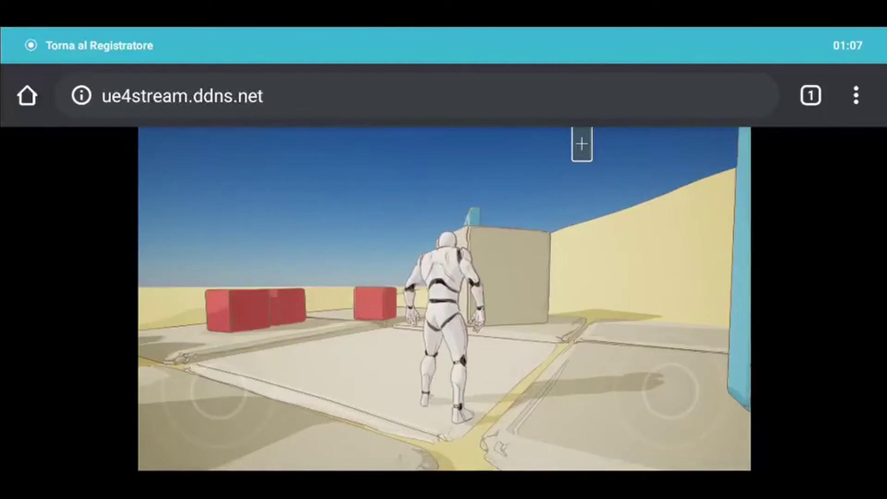
Swing the camera with touch controls and run the character past the blue pillar toward the red cubes.
left_click_drag(606, 389, 590, 405)
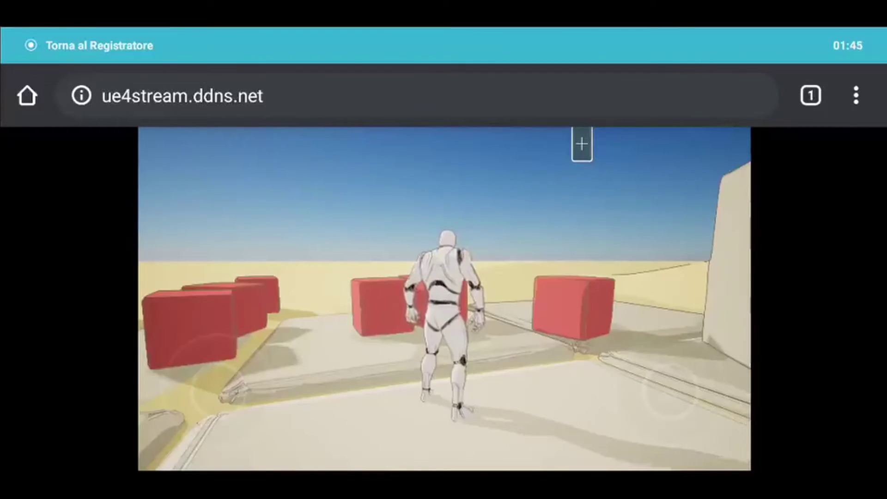
left_click_drag(596, 370, 651, 370)
left_click_drag(281, 414, 279, 361)
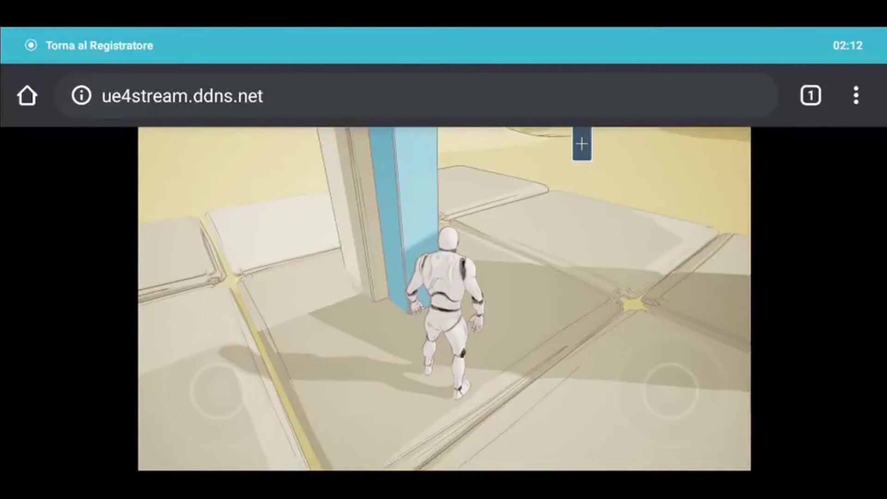
left_click_drag(609, 383, 559, 356)
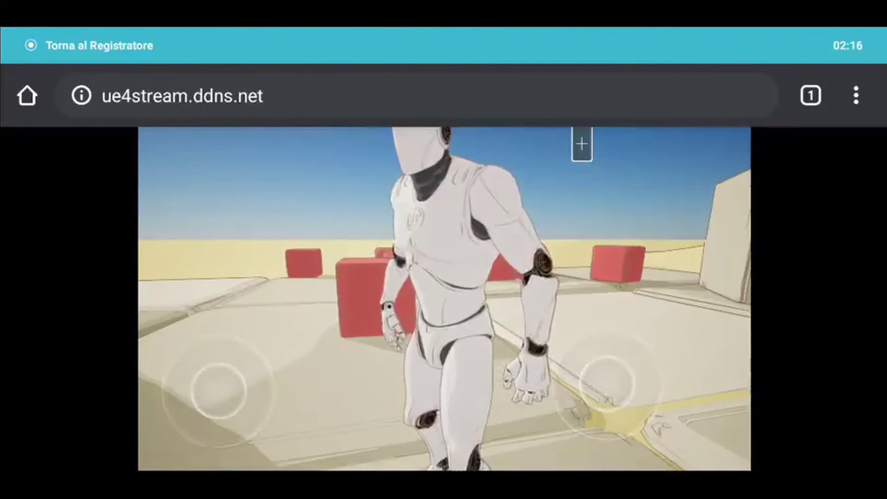